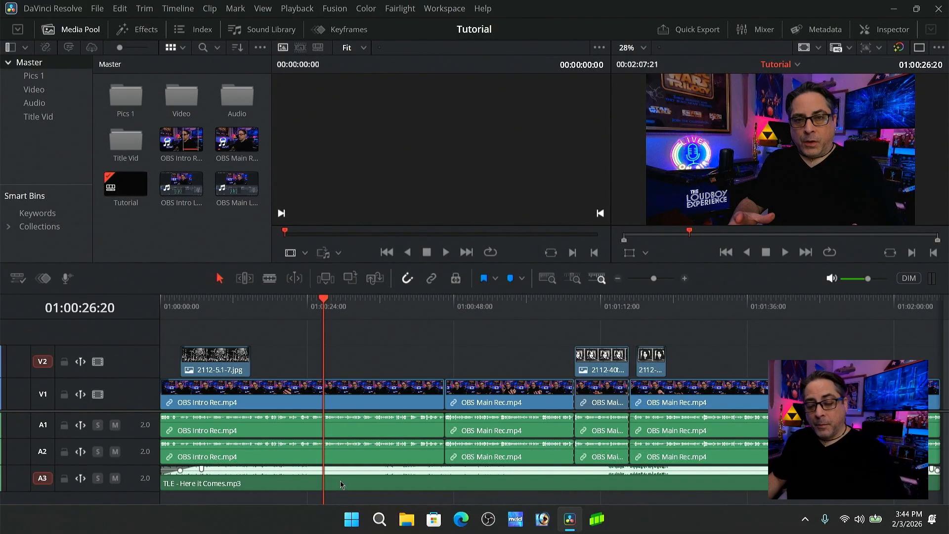
Tour the Cut, Edit, Fusion, Color, Fairlight and Deliver pages of the Tutorial project.
click(328, 526)
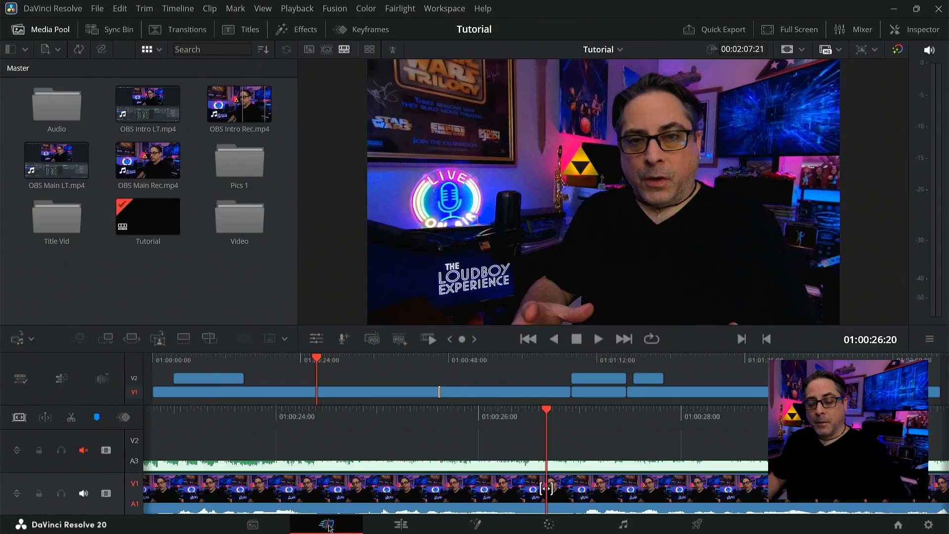
click(401, 525)
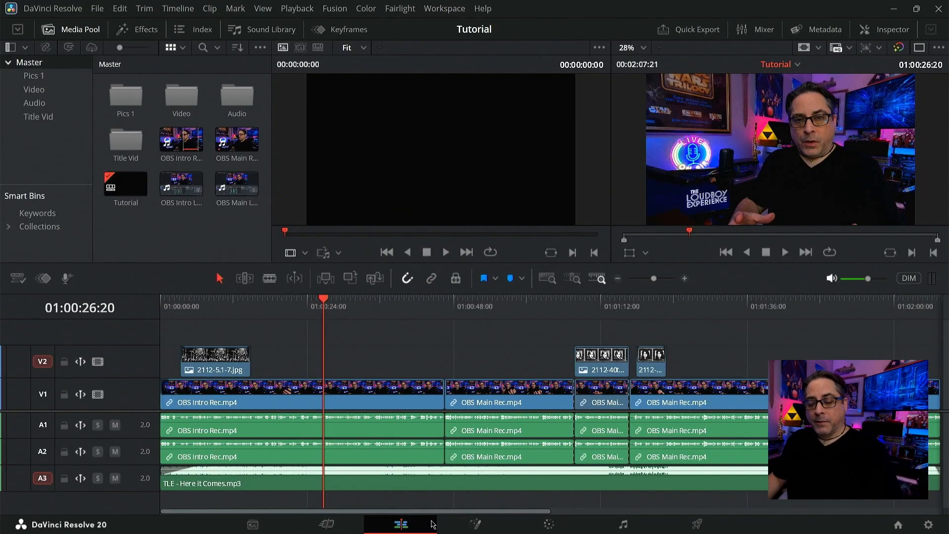
click(476, 524)
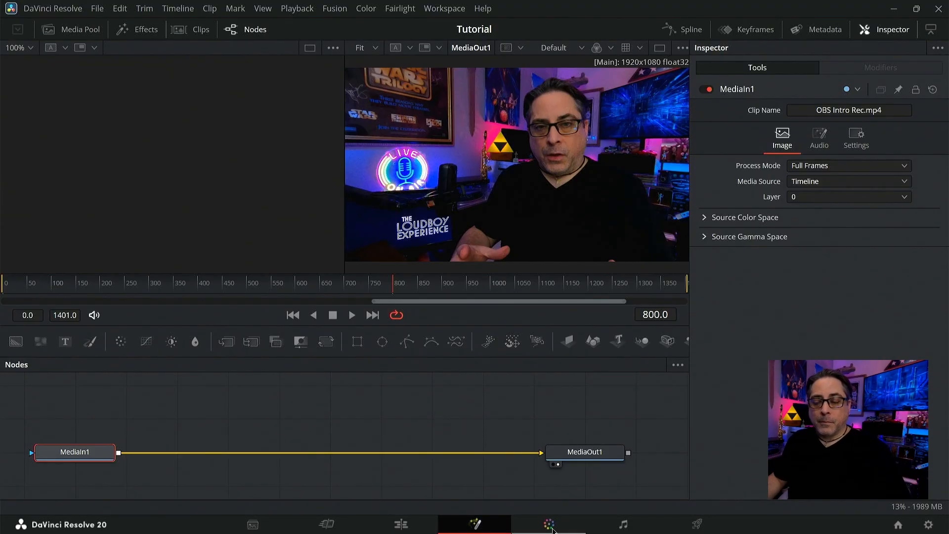
click(550, 525)
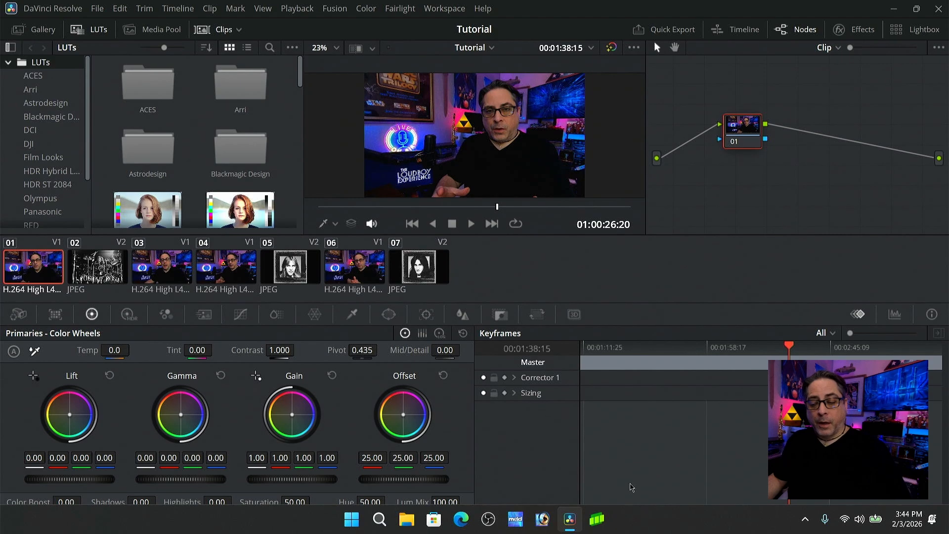
click(628, 528)
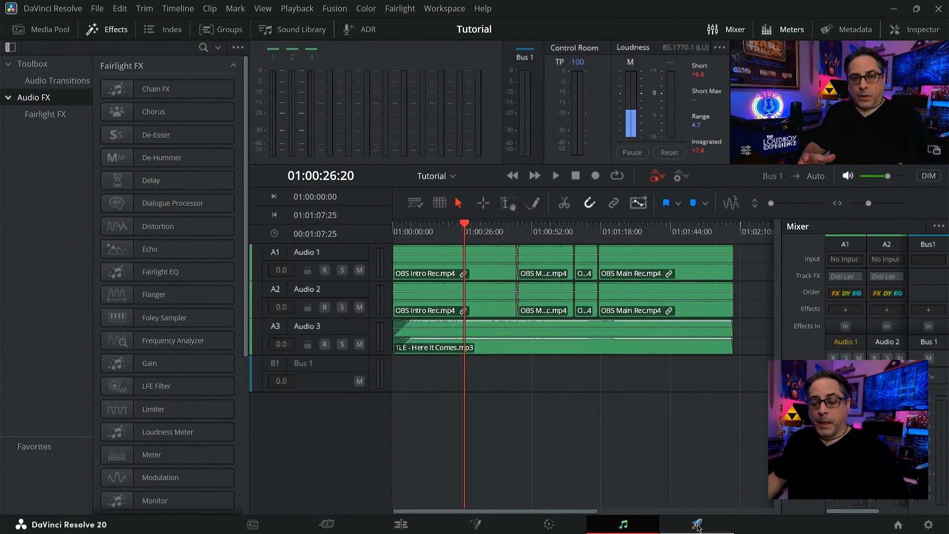
click(698, 525)
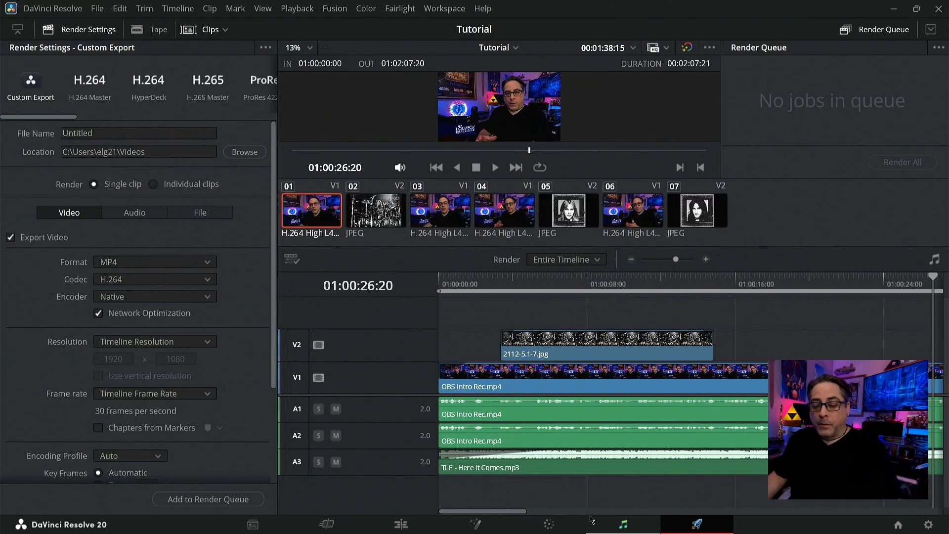
Review the contents of the Pics 1, Video and Audio bins on the Media page.
click(265, 531)
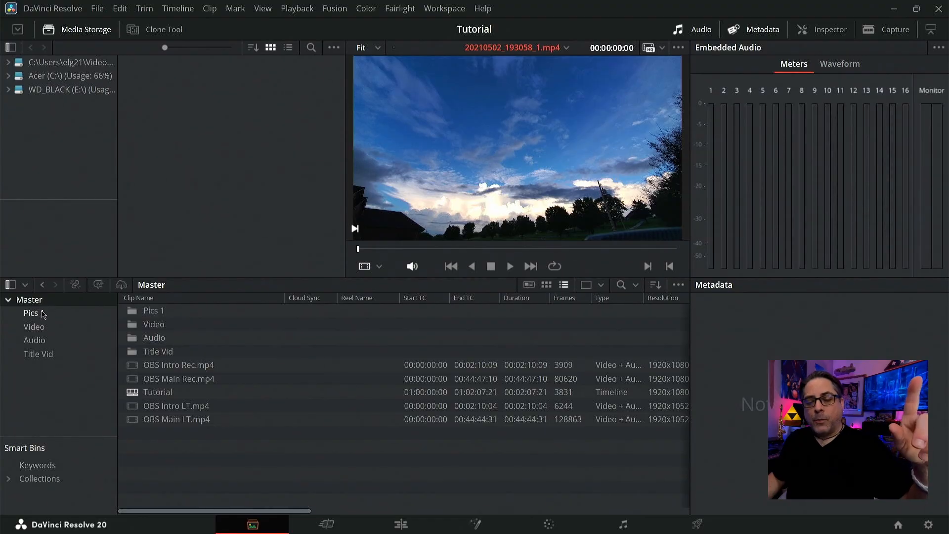
click(43, 313)
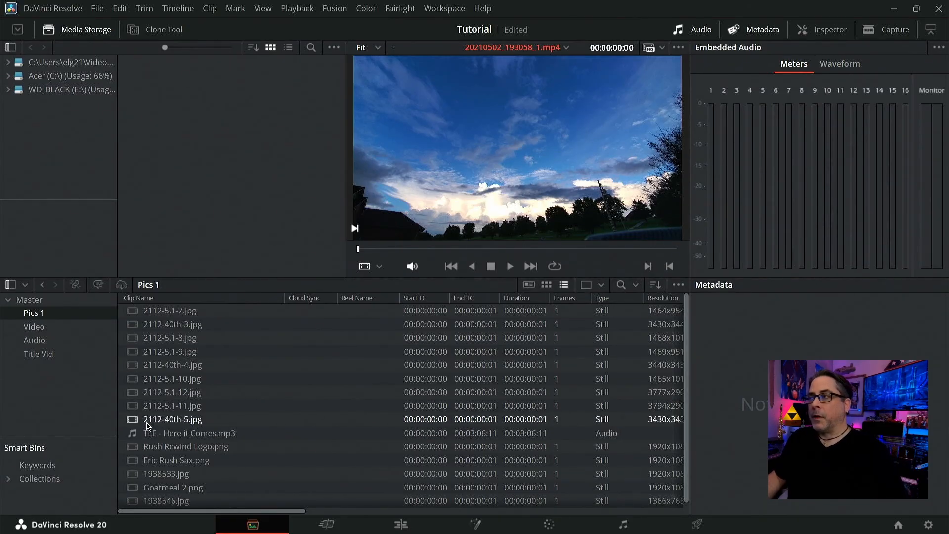
click(49, 331)
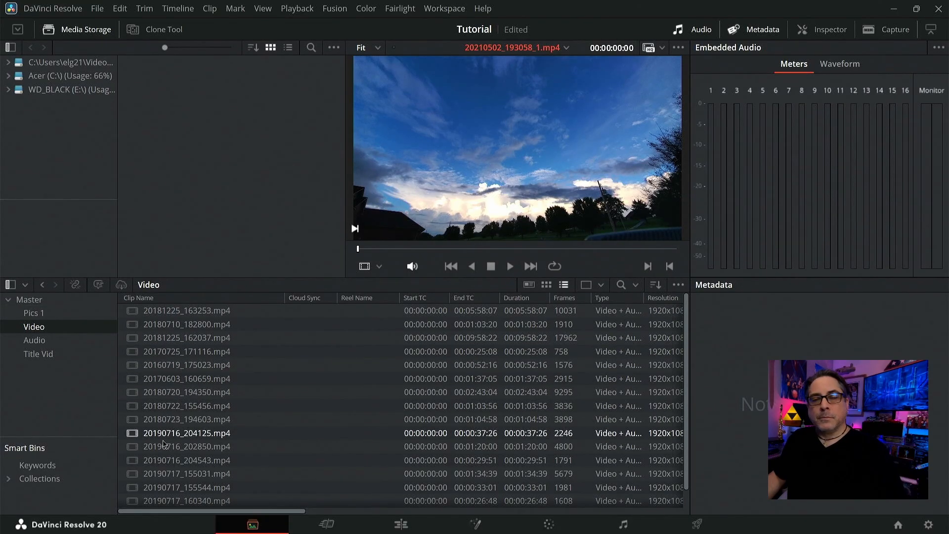
click(72, 342)
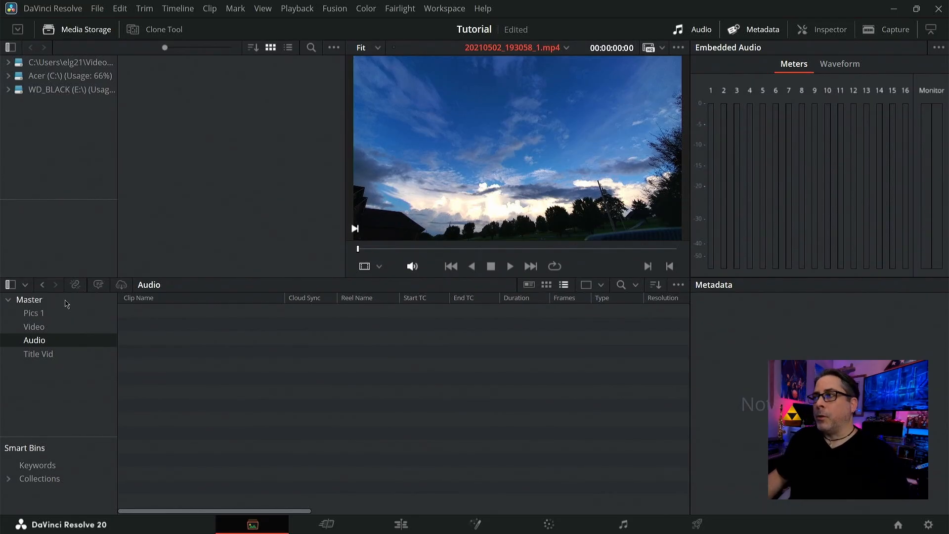
Move TLE - Here it Comes.mp3 from the Pics 1 bin into the Audio bin and open the Audio bin.
click(64, 313)
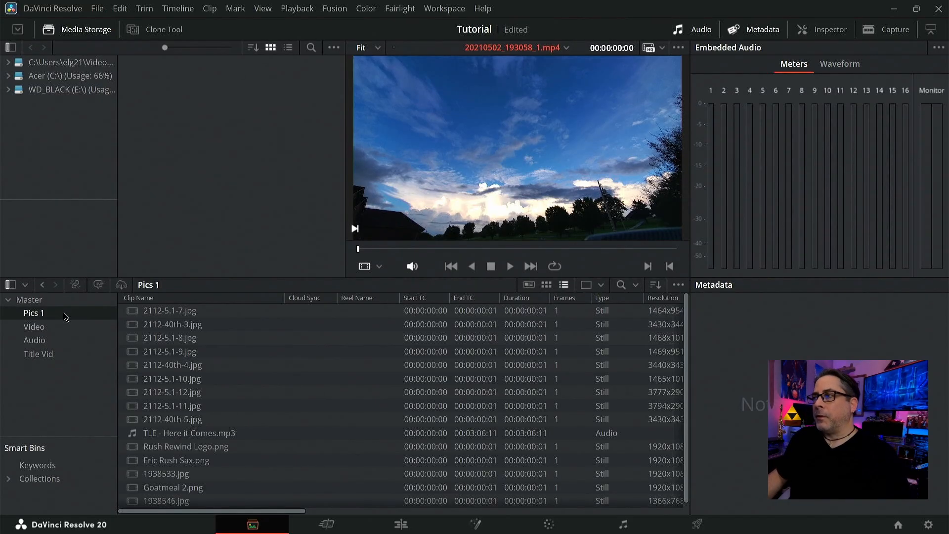
click(142, 433)
drag(141, 435, 47, 342)
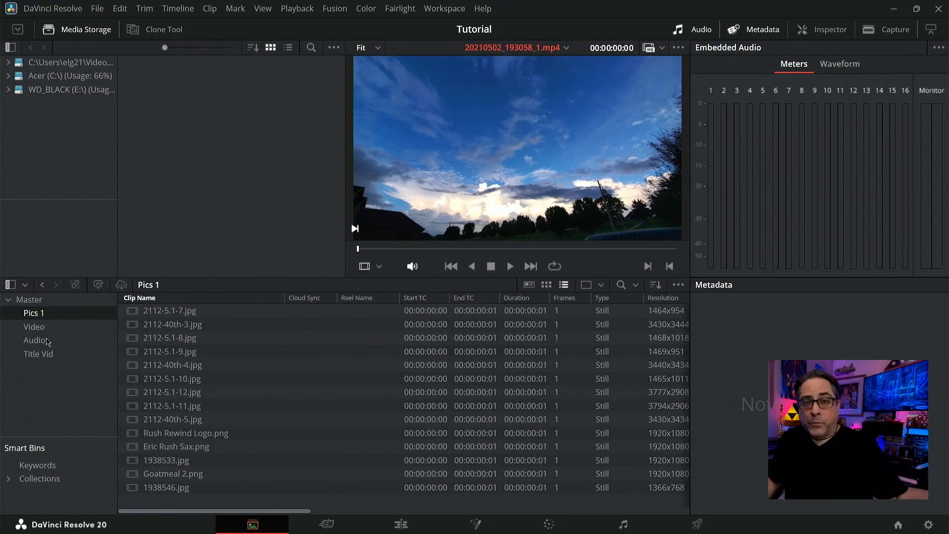
click(34, 340)
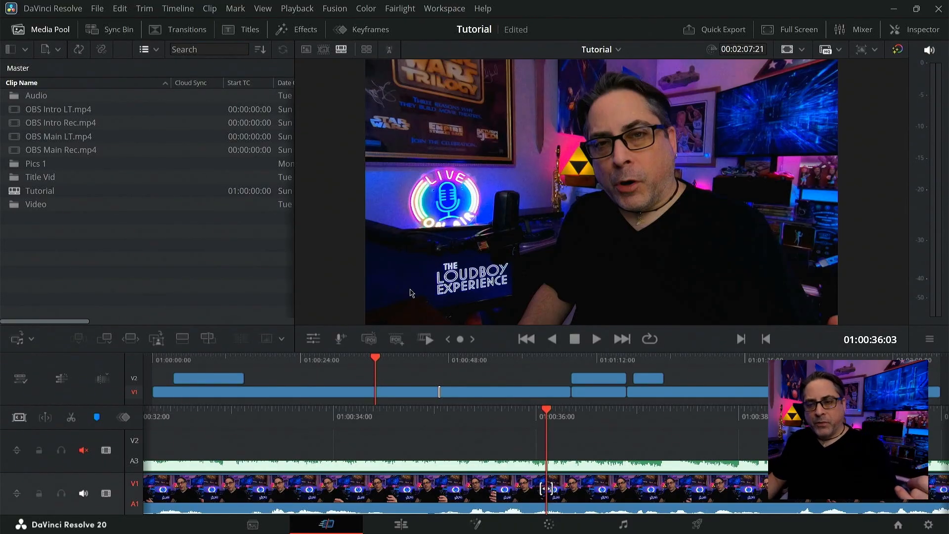
Browse the effects on the Cut page, then the Edit page's transitions, titles, generators and effects, and return to the media pool.
click(285, 32)
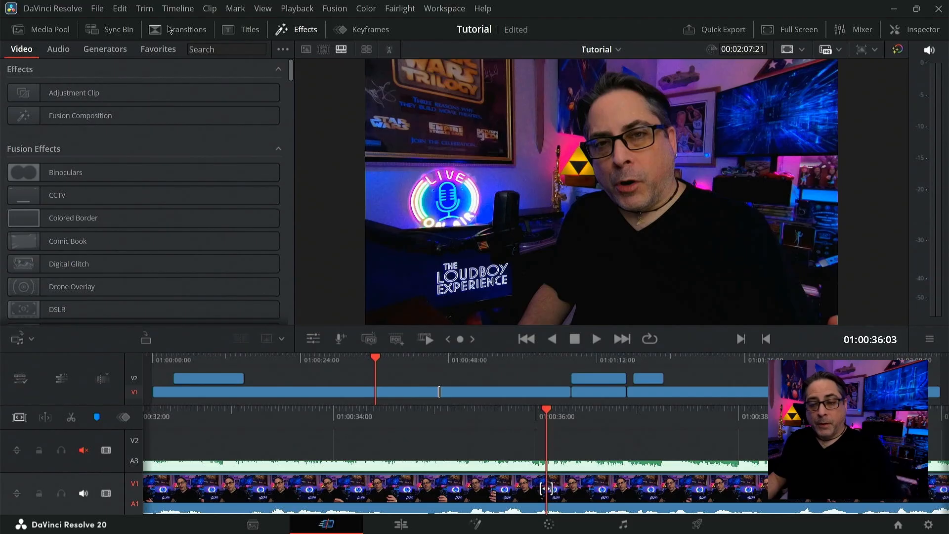
click(401, 524)
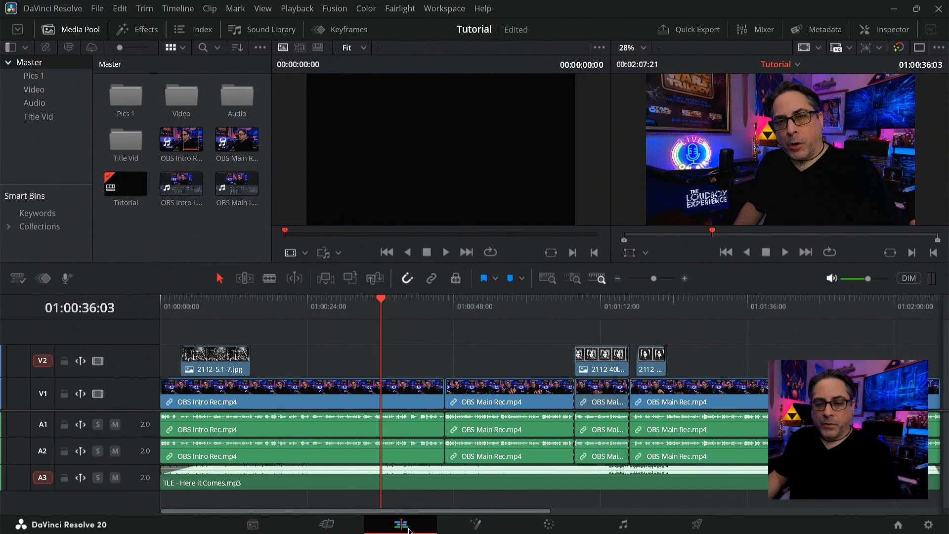
click(139, 29)
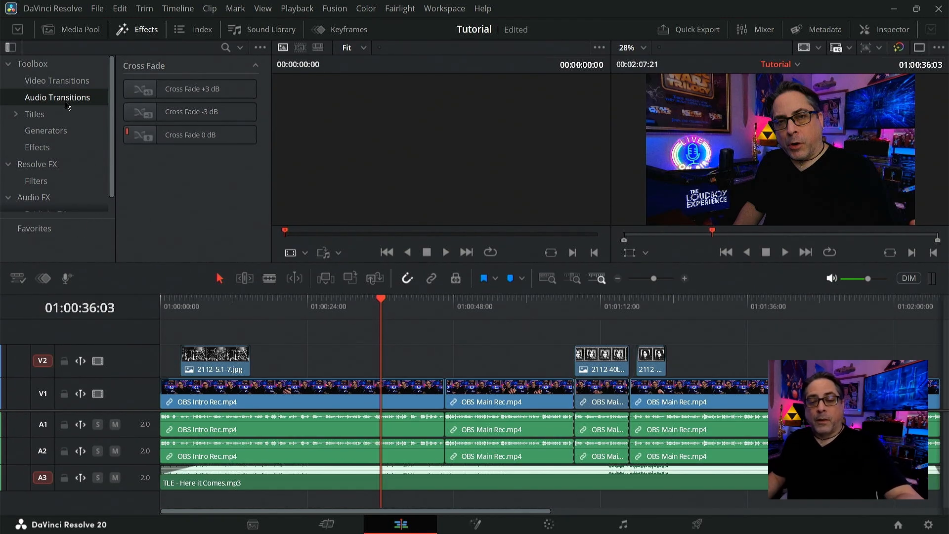
click(57, 81)
click(73, 98)
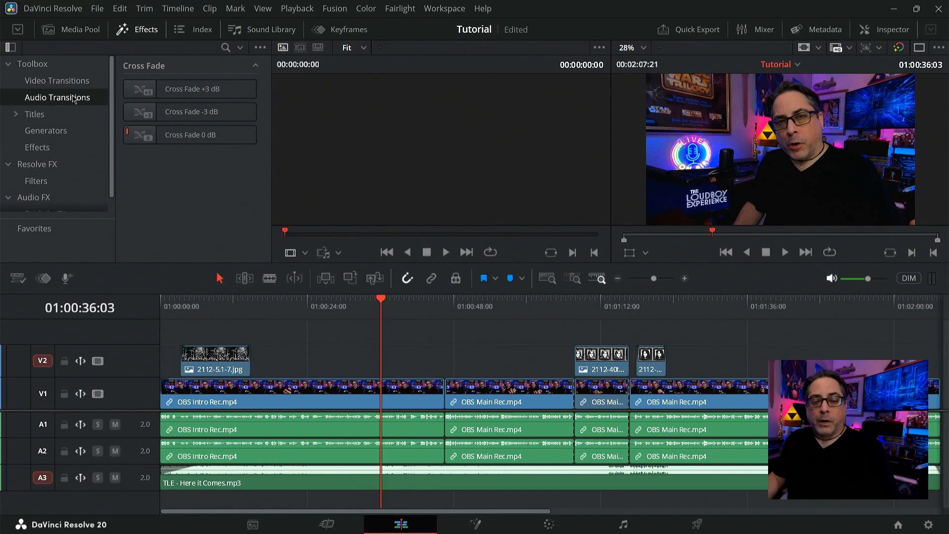
click(69, 115)
click(75, 132)
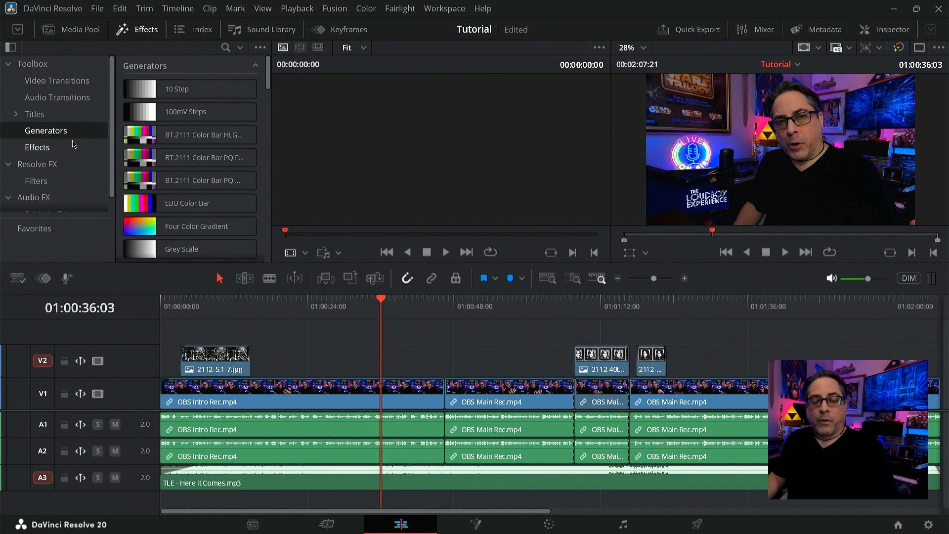
click(73, 146)
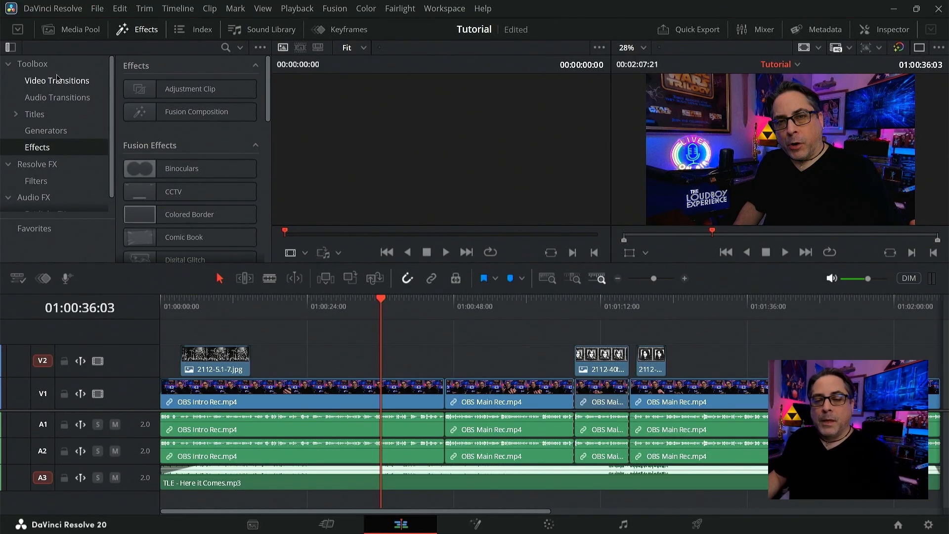
click(58, 83)
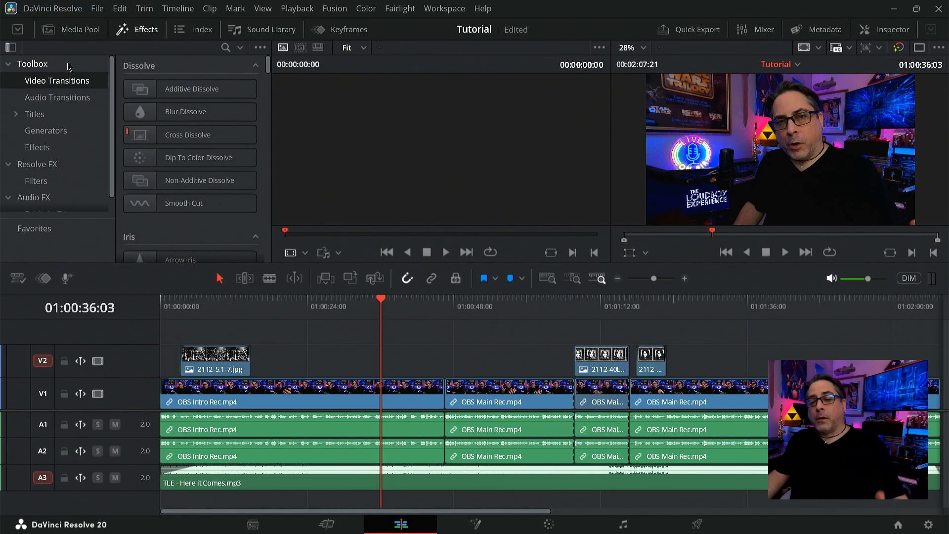
click(147, 31)
click(79, 30)
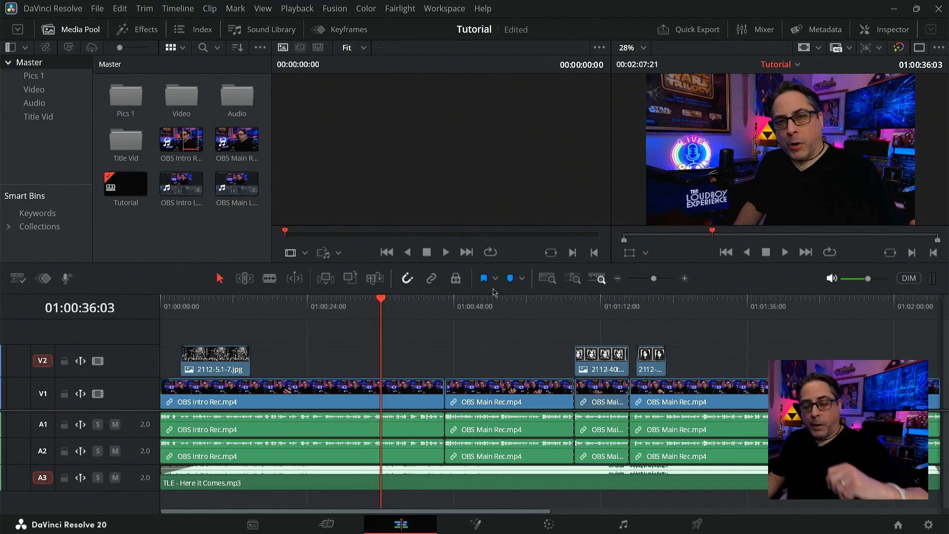
Select the TLE - Here it Comes.mp3 clip on track A3 and play the timeline from shortly before 01:00:28:09.
click(233, 480)
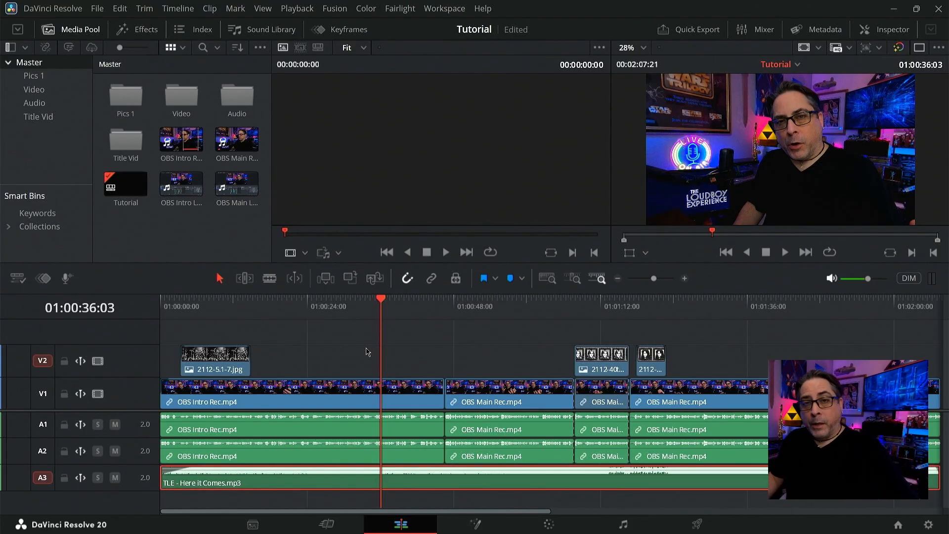
drag(330, 302, 328, 323)
key(space)
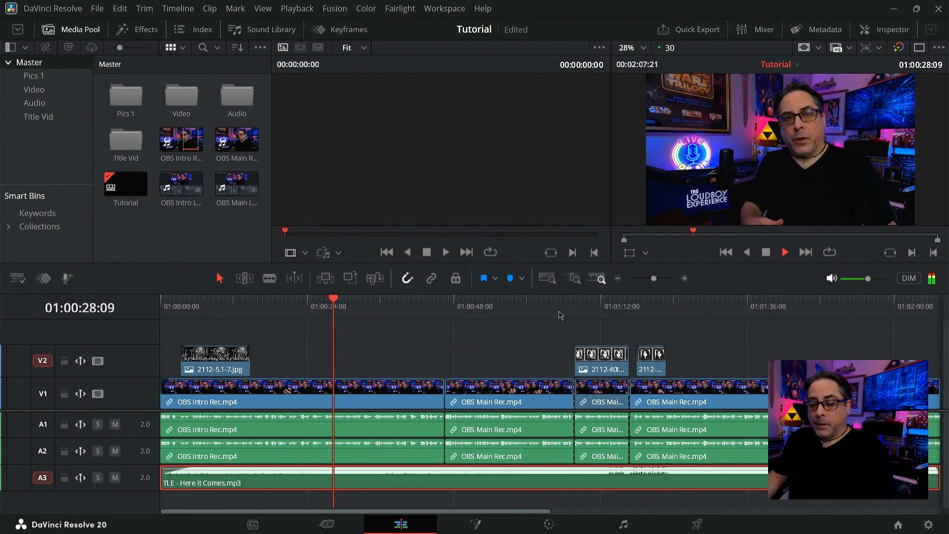
key(space)
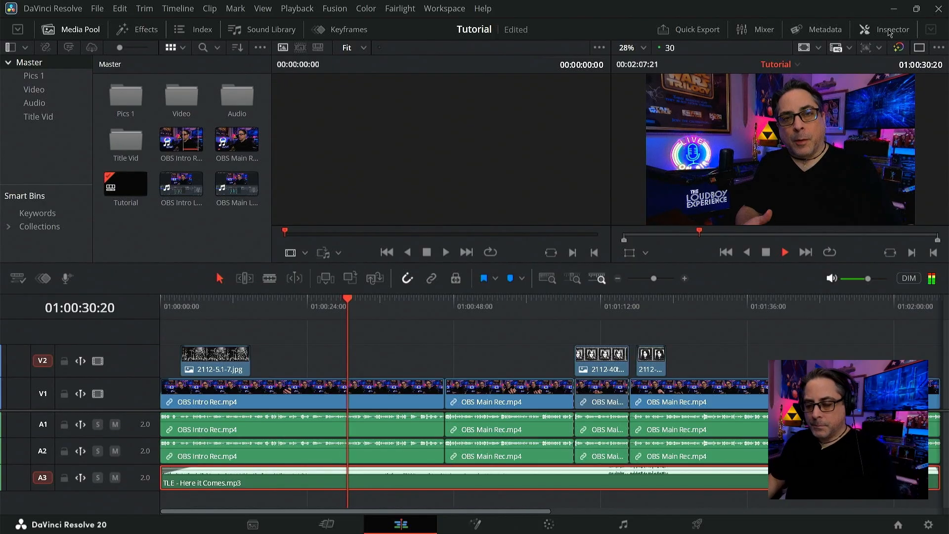
key(space)
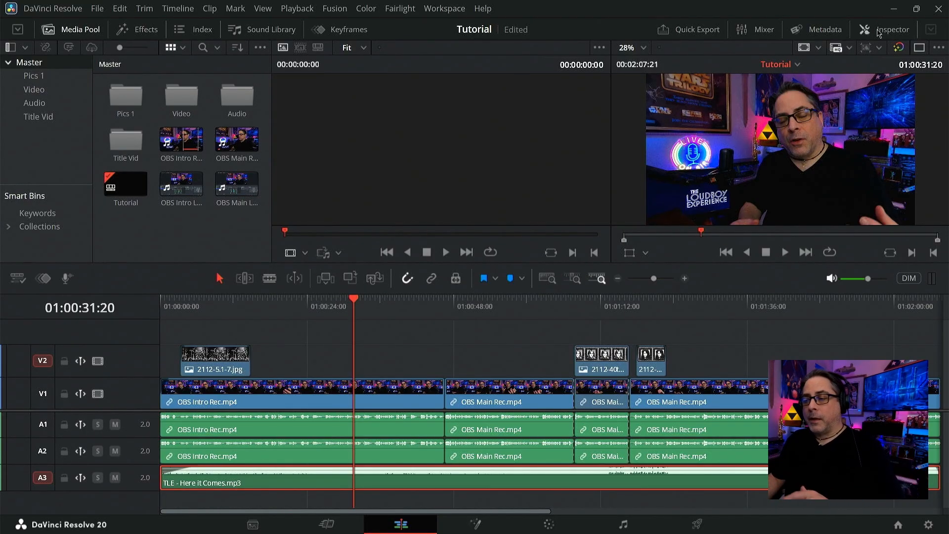
Show the Inspector's audio properties for the selected TLE - Here it Comes.mp3 clip.
click(885, 29)
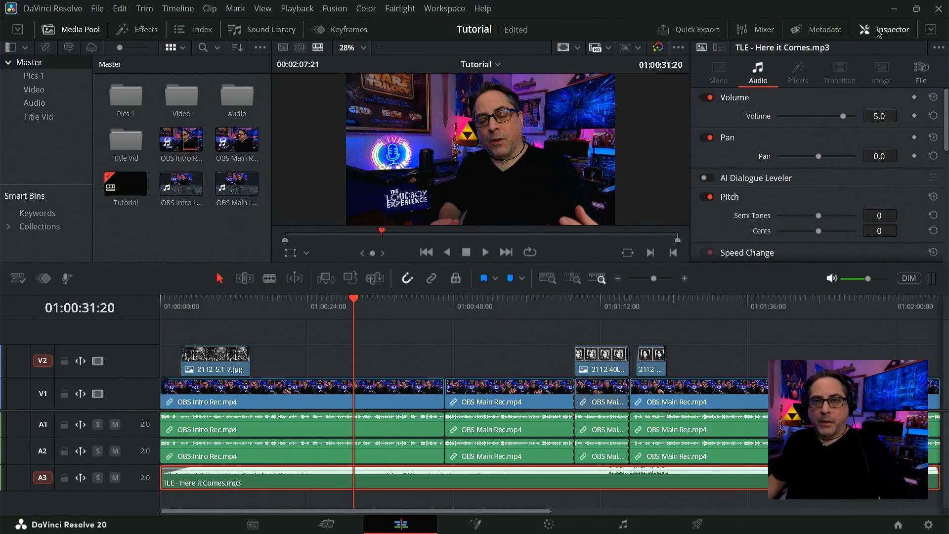
mouse_move(213, 482)
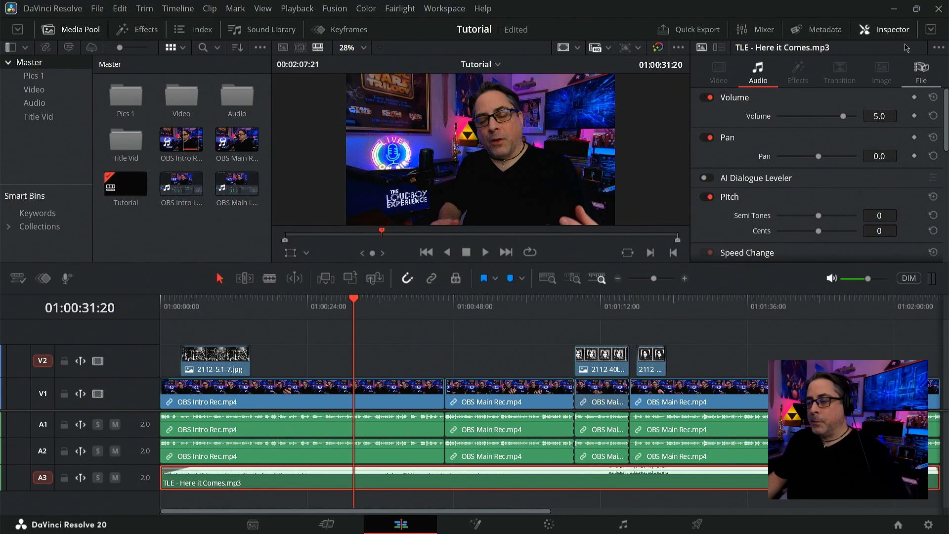
click(893, 31)
click(894, 31)
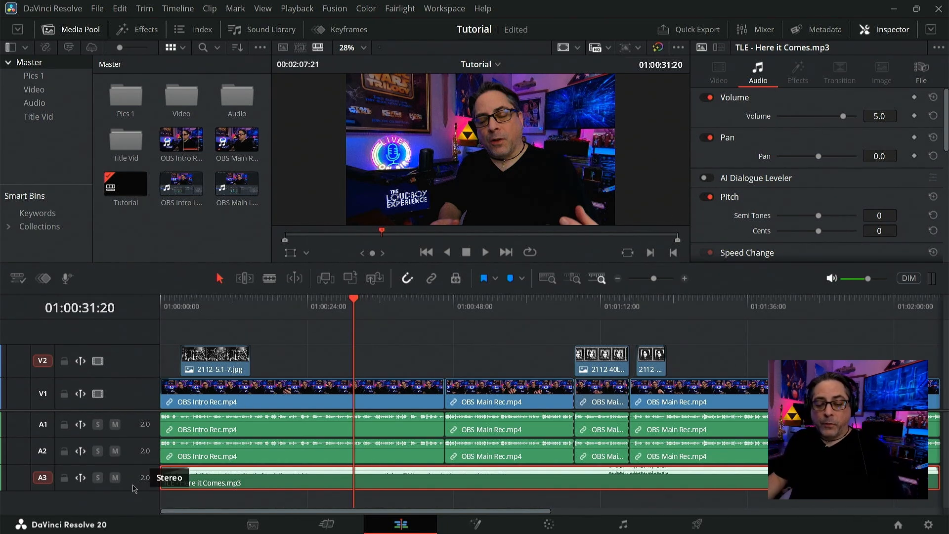
Mute audio track A3 and play a short stretch of the timeline from 01:00:28:26.
click(114, 478)
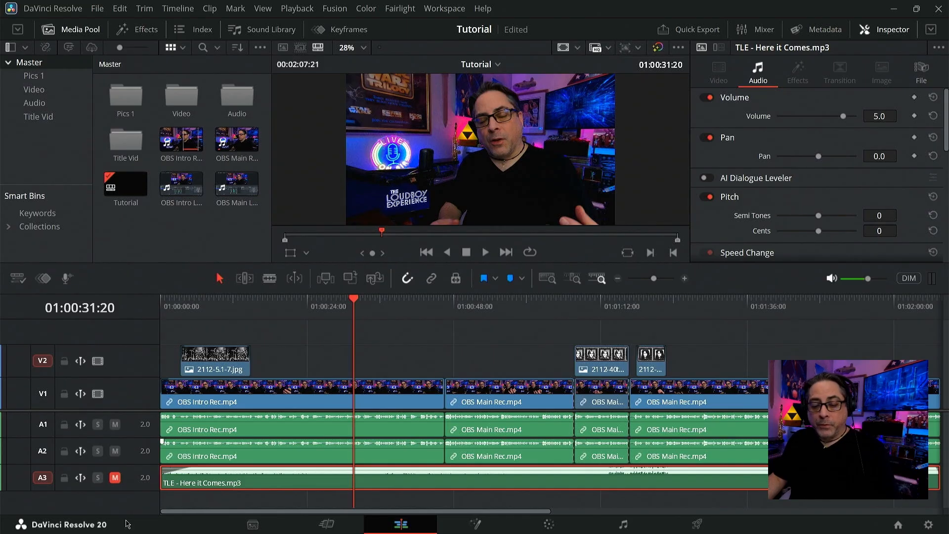
click(347, 308)
drag(348, 307, 337, 307)
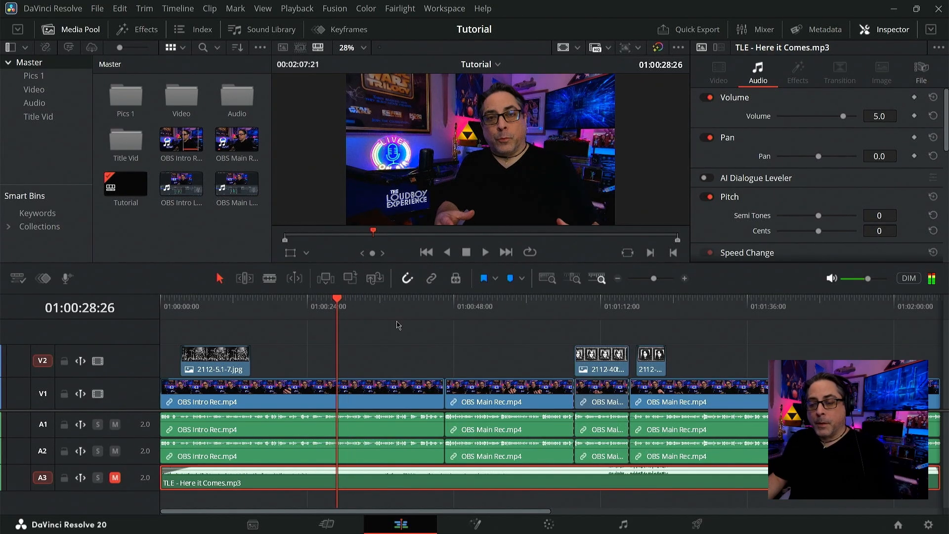
key(space)
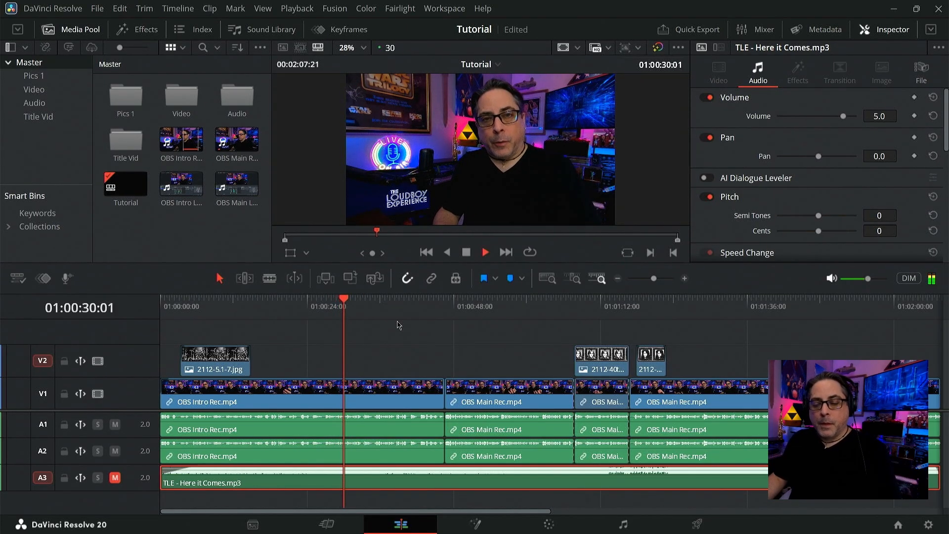
key(space)
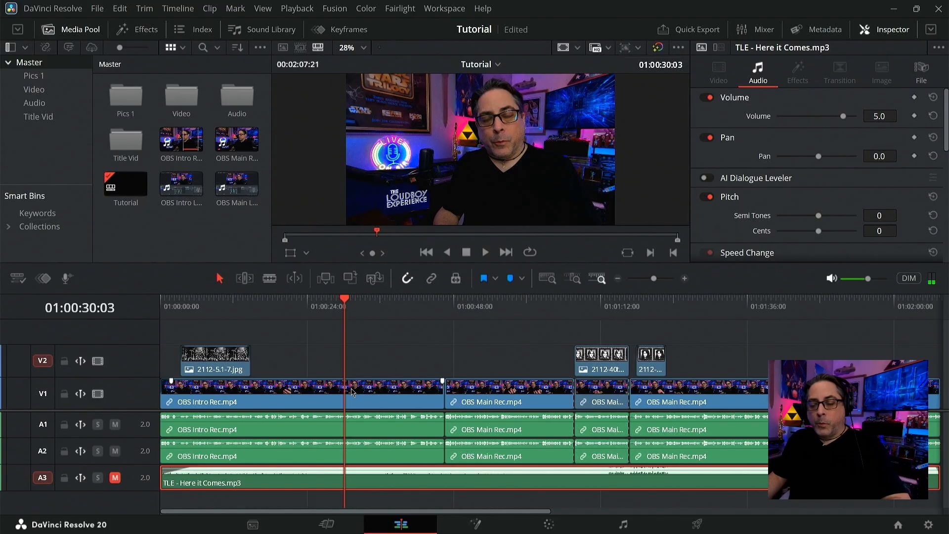
Compare the Inspector properties of the OBS Intro Rec.mp4 clip's video on V1 and its audio on A1.
click(352, 392)
click(372, 430)
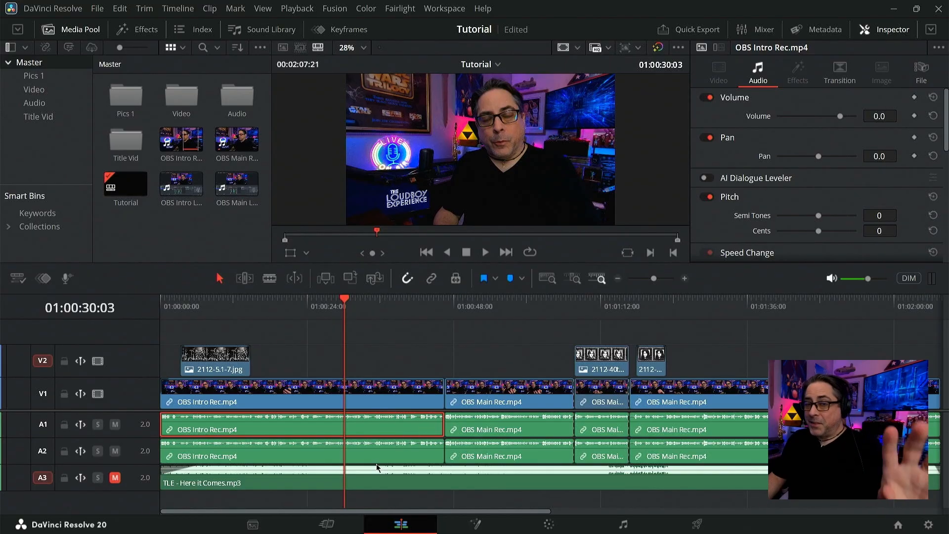
click(384, 388)
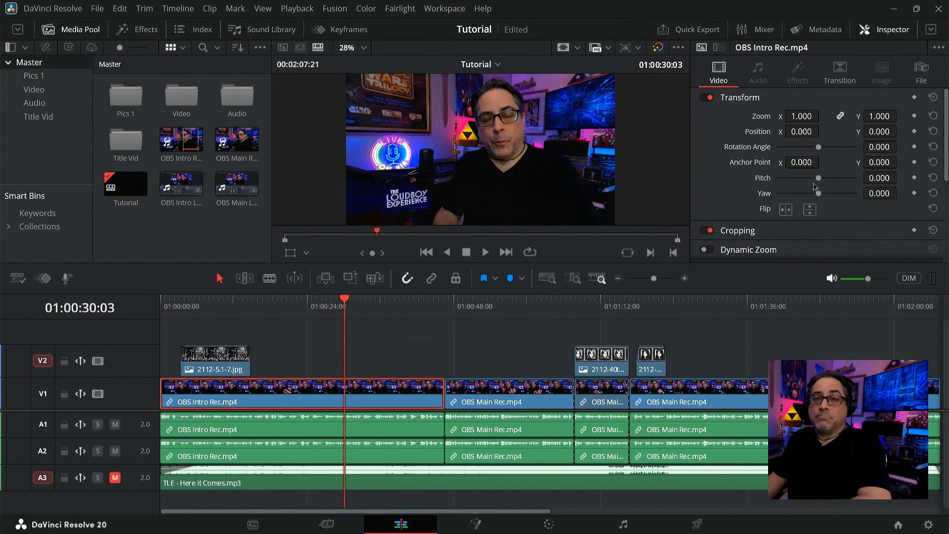
click(398, 424)
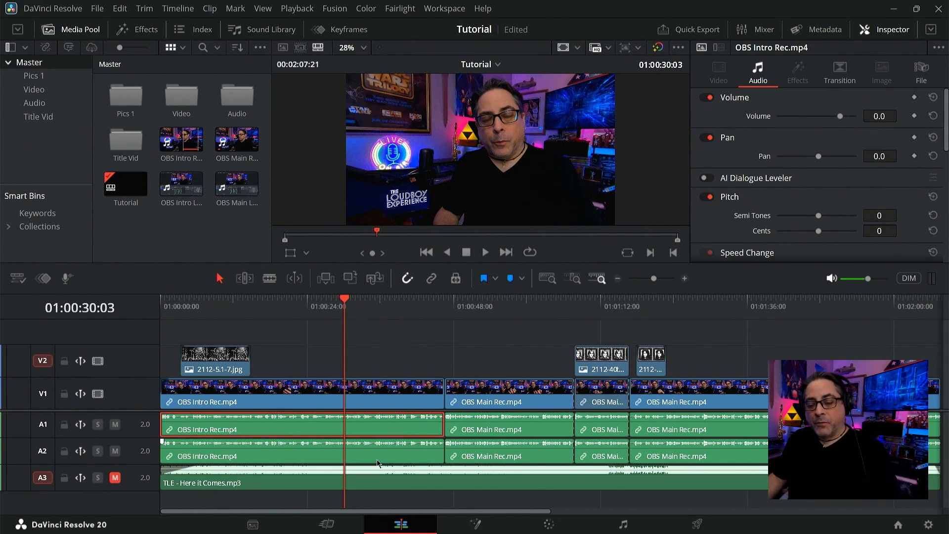
Select the TLE - Here it Comes.mp3 clip on track A3 and open the Audio bin in the media pool.
click(378, 478)
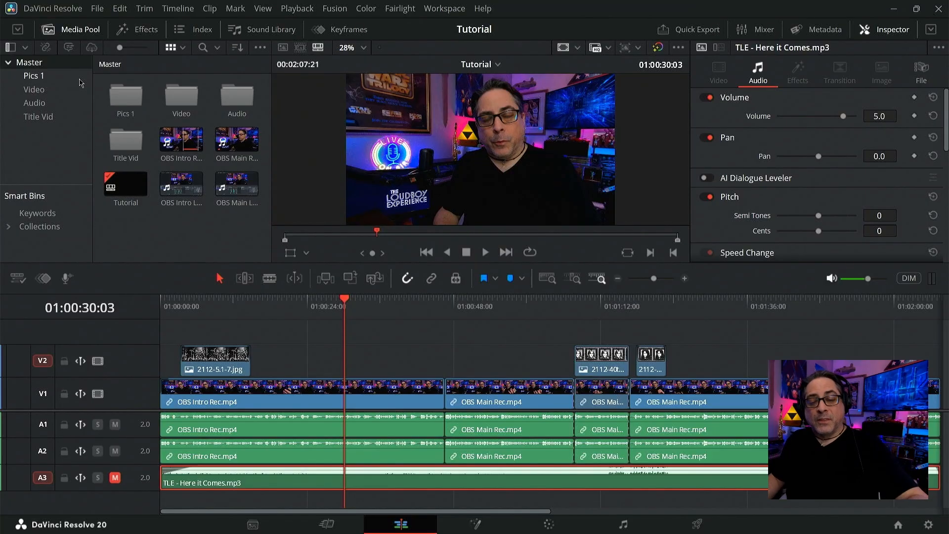
click(52, 103)
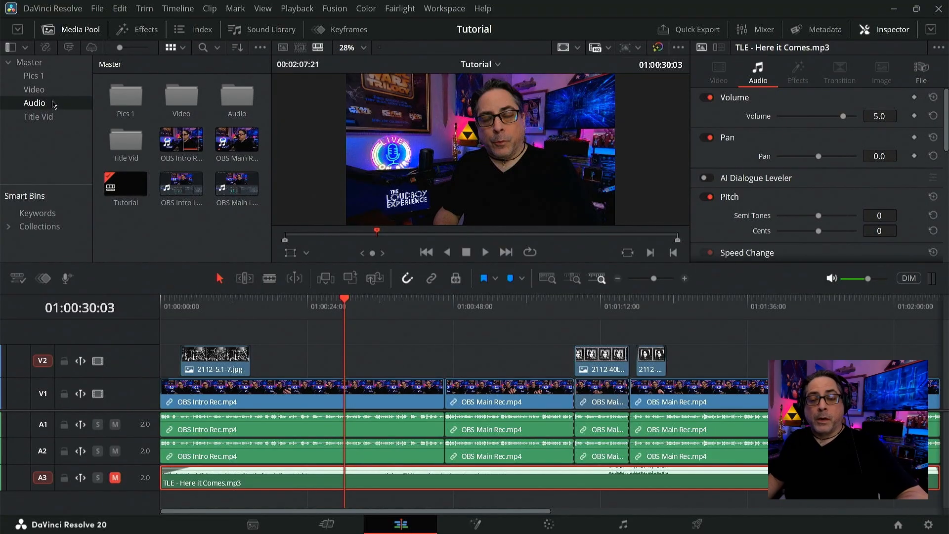
double_click(135, 95)
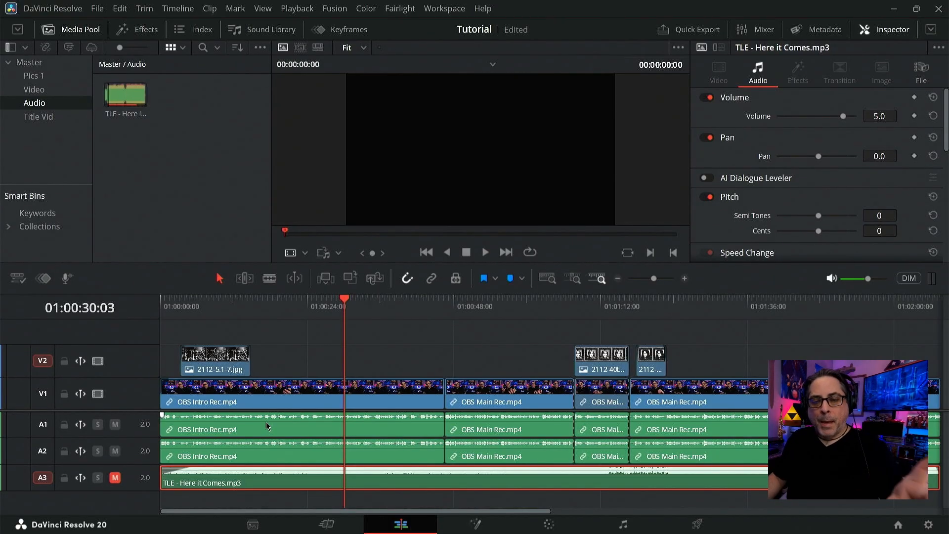
Reselect the music clip on track A3, then hide the Inspector and show it again.
click(316, 485)
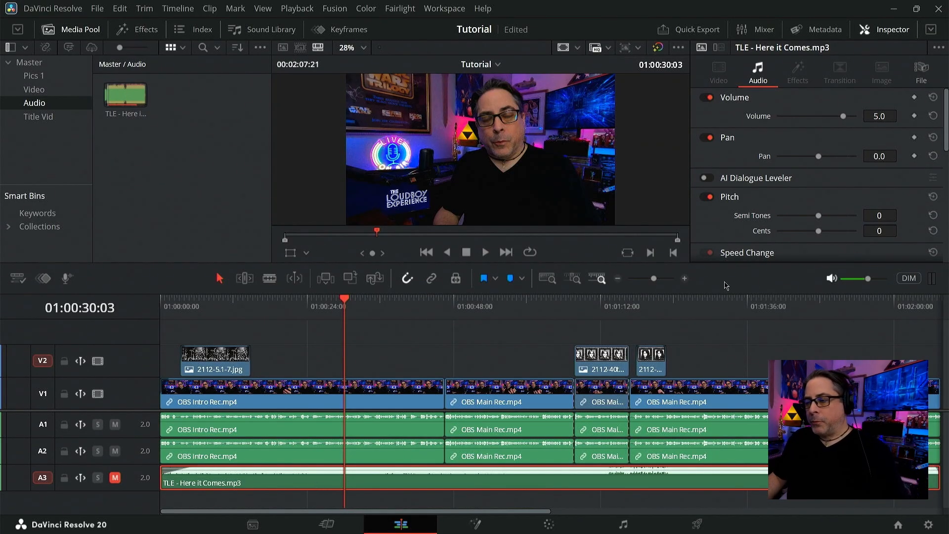
click(892, 31)
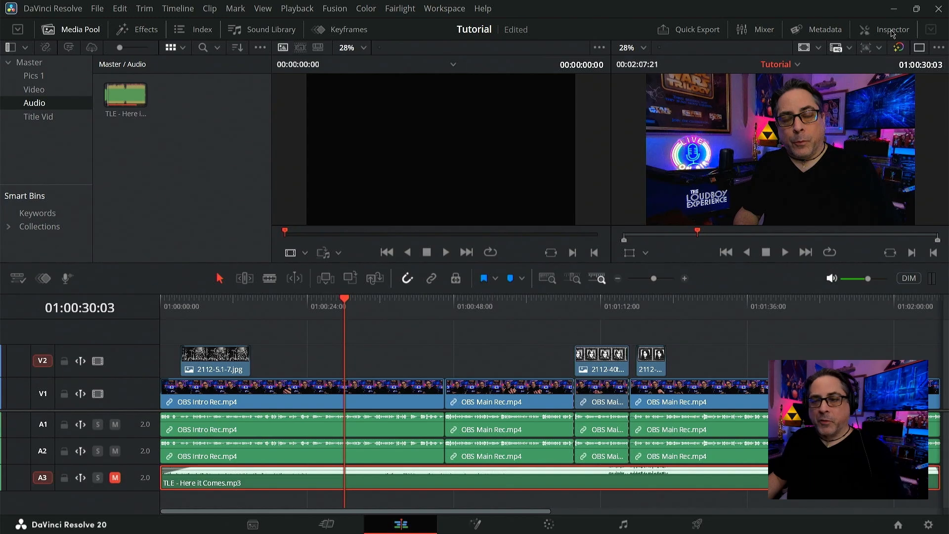
click(892, 32)
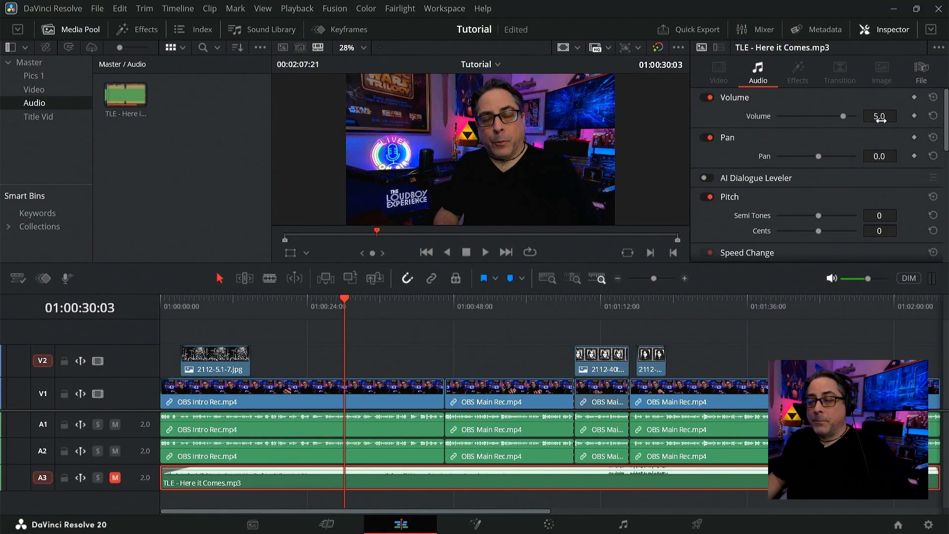
Set the volume of the selected TLE - Here it Comes.mp3 clip to -5.0.
mouse_move(892, 116)
mouse_down()
mouse_move(879, 116)
mouse_move(901, 117)
mouse_up()
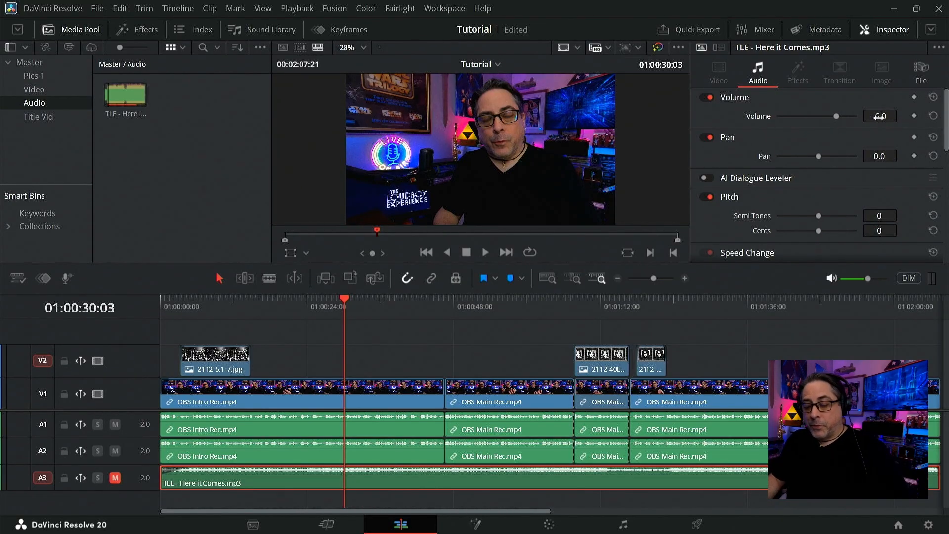
drag(880, 117, 879, 116)
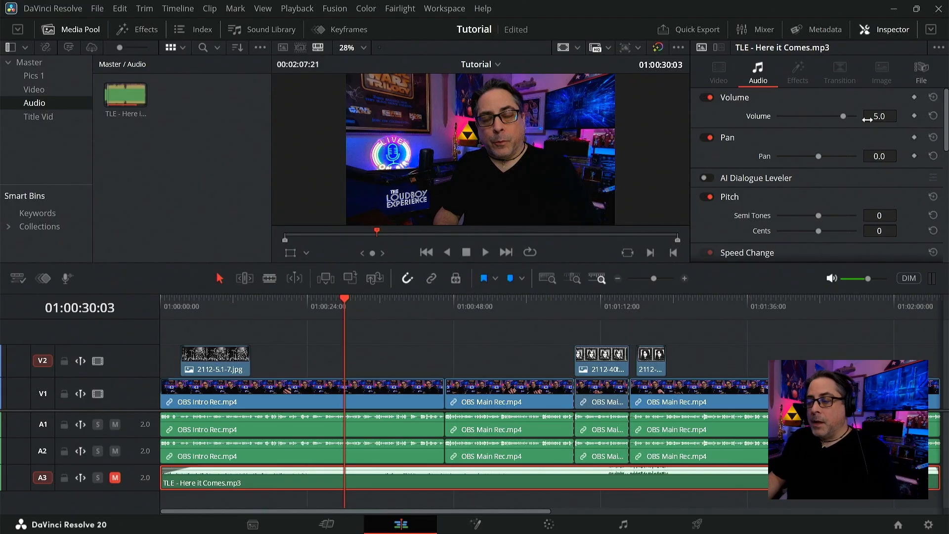
click(875, 117)
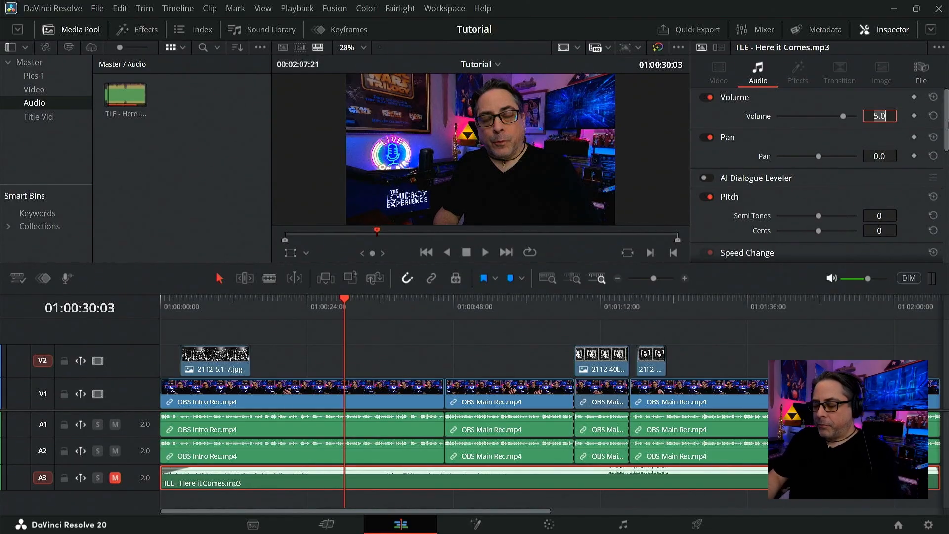
key(BackSpace)
key(BackSpace)
key(BackSpace)
text(-5)
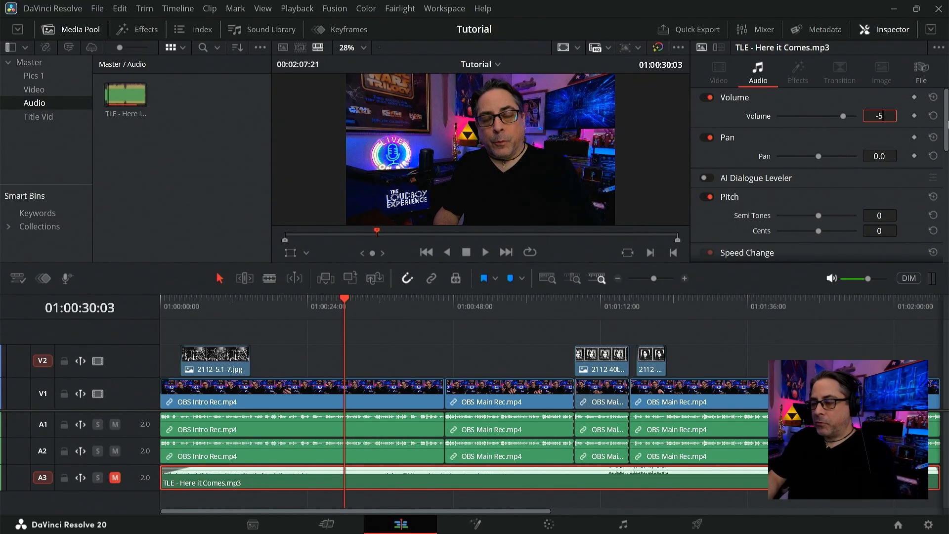
key(Return)
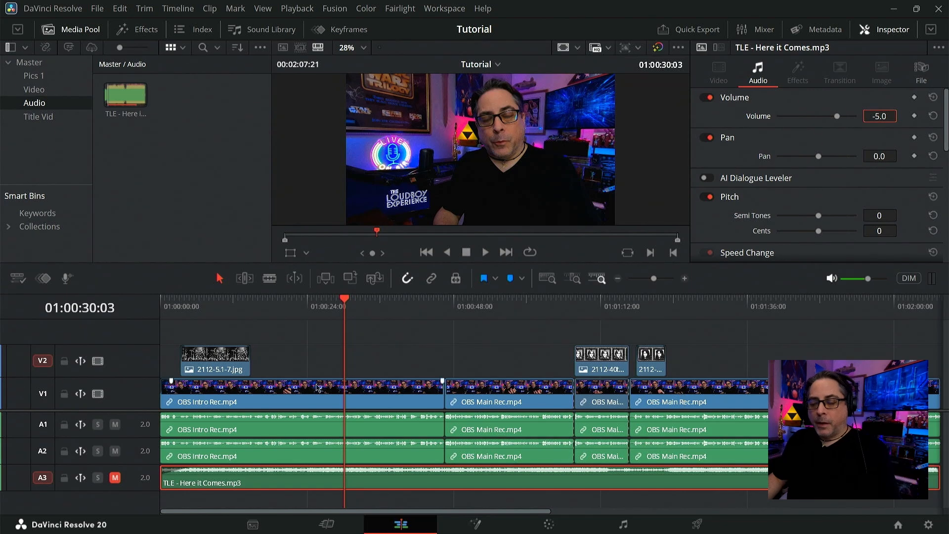
Play the timeline from shortly before 01:00:27:22, unmute track A3 and play another short stretch with the music.
click(325, 317)
key(space)
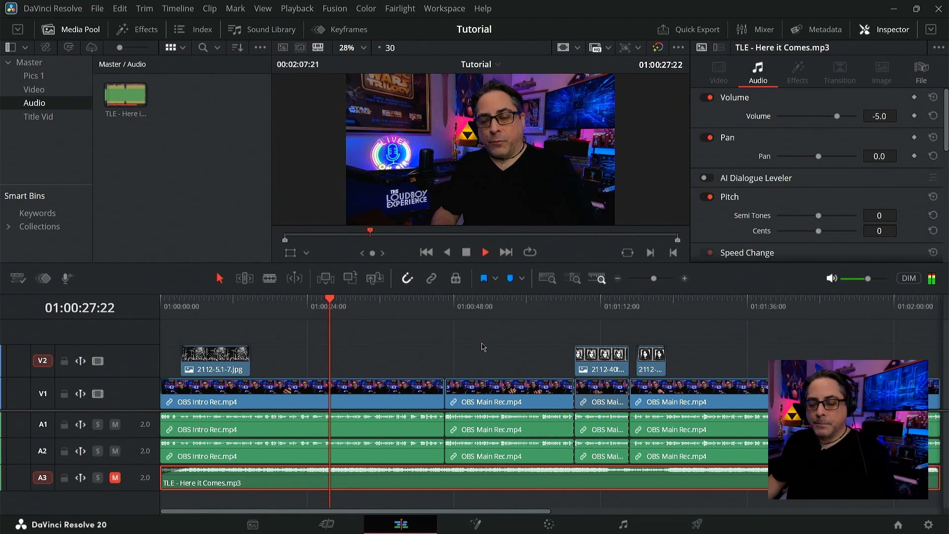
key(space)
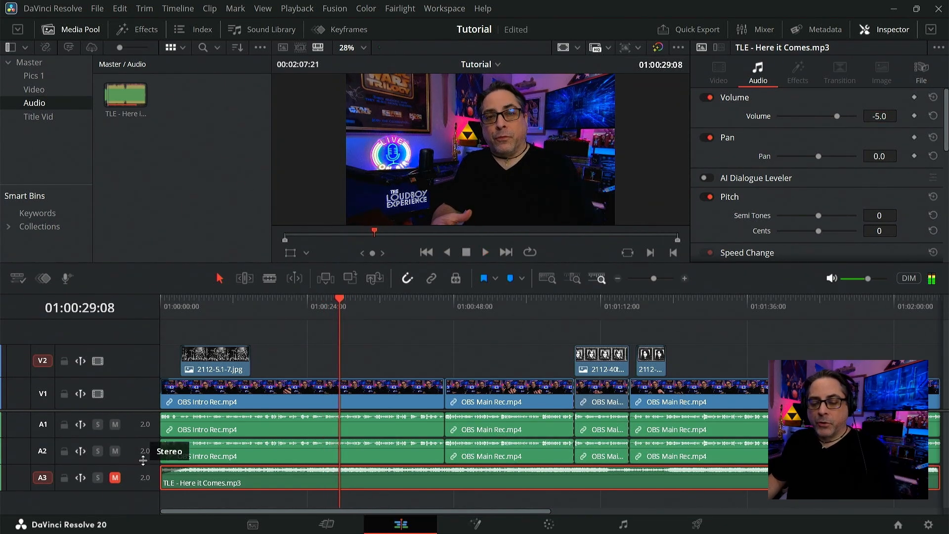
click(115, 478)
key(space)
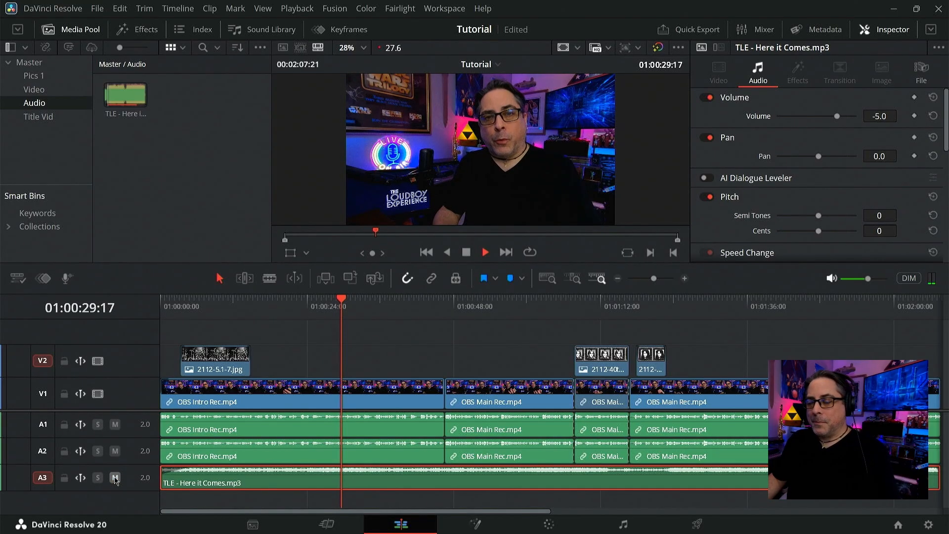
key(space)
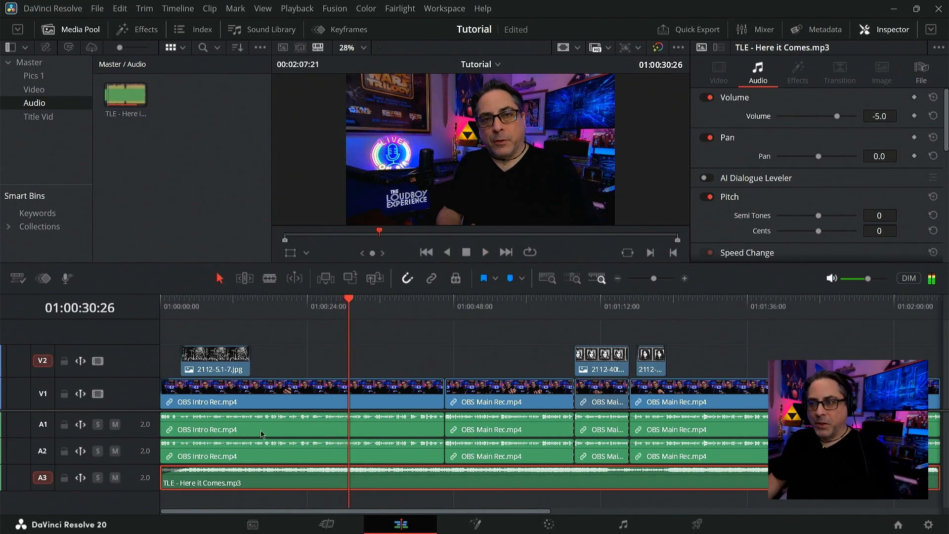
Lower the music clip's volume to -17.0 while checking its balance against the voice during playback.
drag(888, 117, 849, 118)
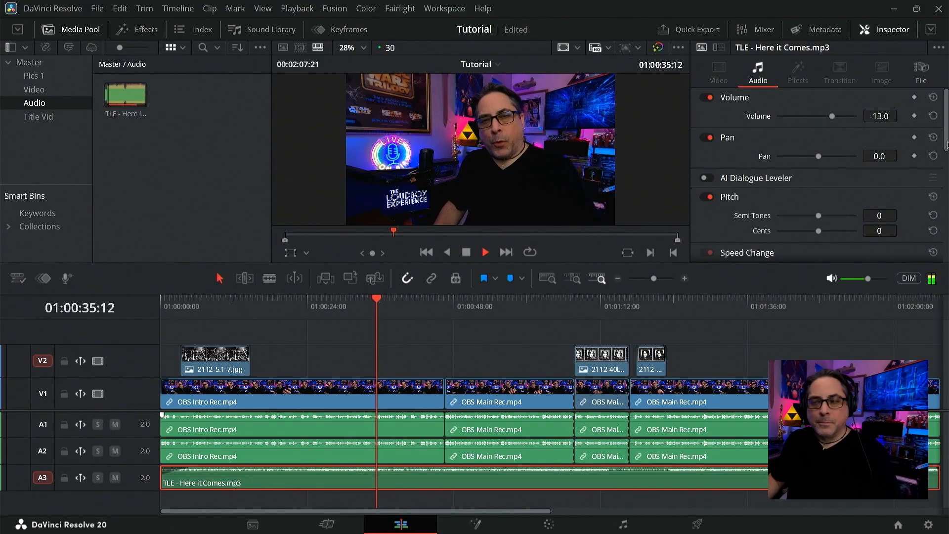
key(space)
scroll(903, 116, down, 3)
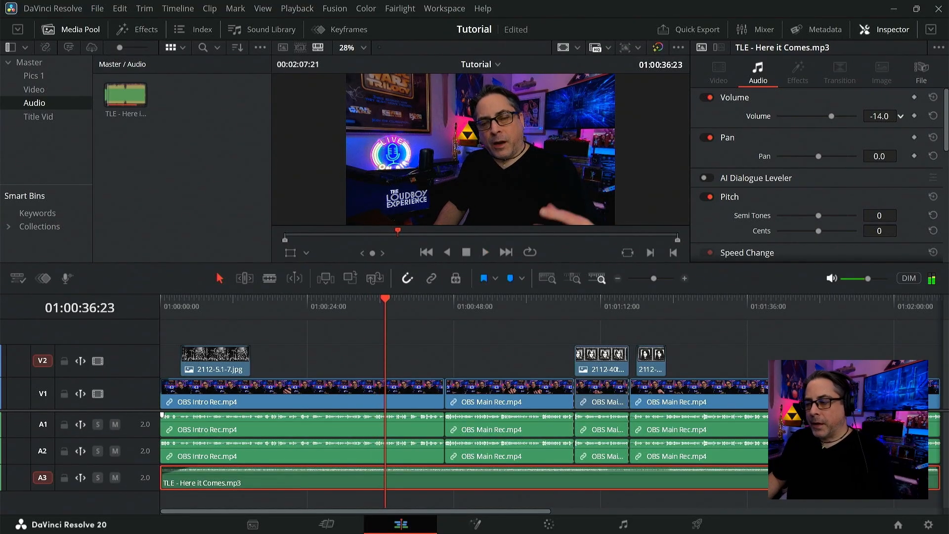
click(890, 116)
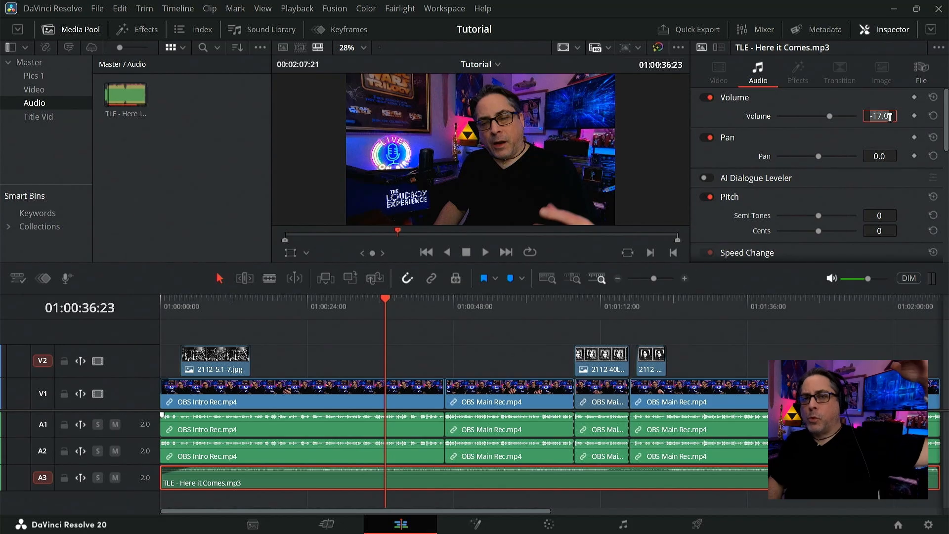
click(874, 143)
click(874, 143)
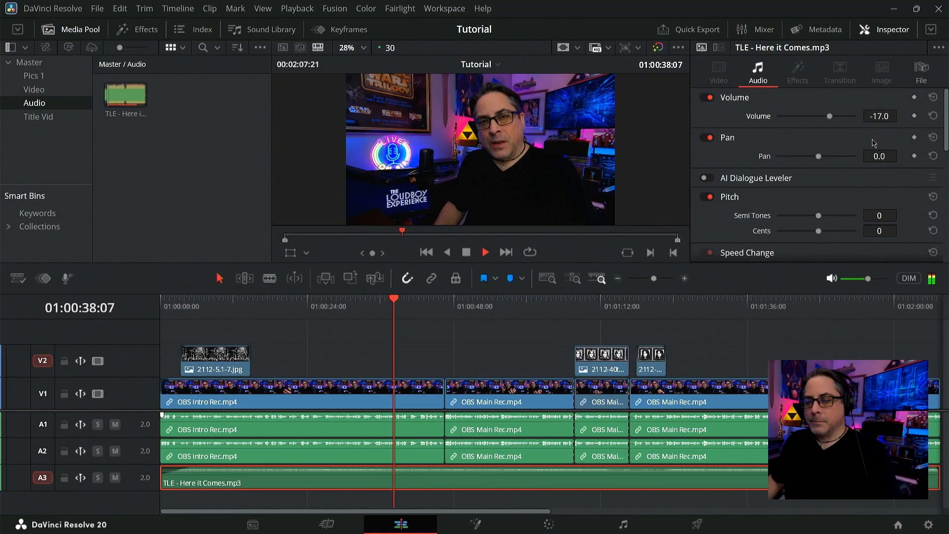
key(space)
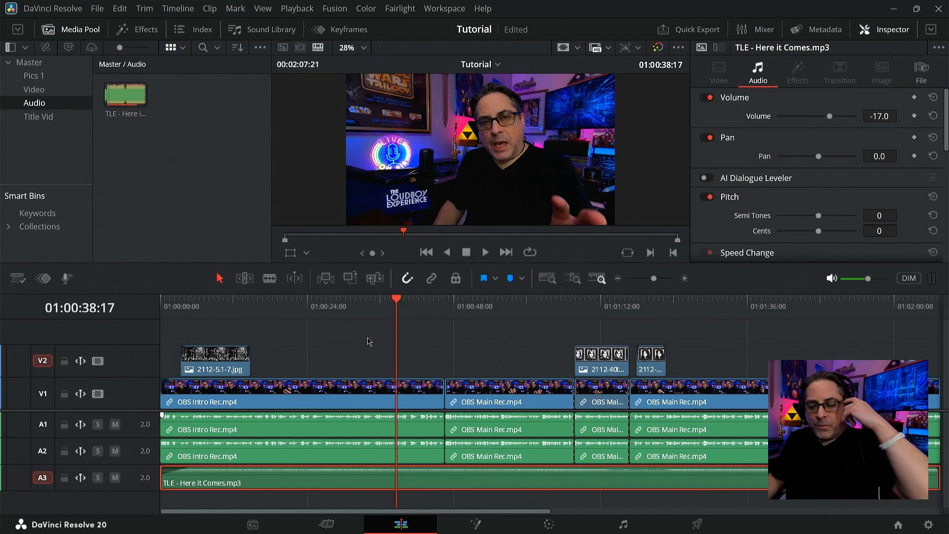
Hide the Inspector to show both viewers and move the playhead from the timeline start to 01:00:28:17 and on to 01:00:34:28.
drag(228, 305, 166, 309)
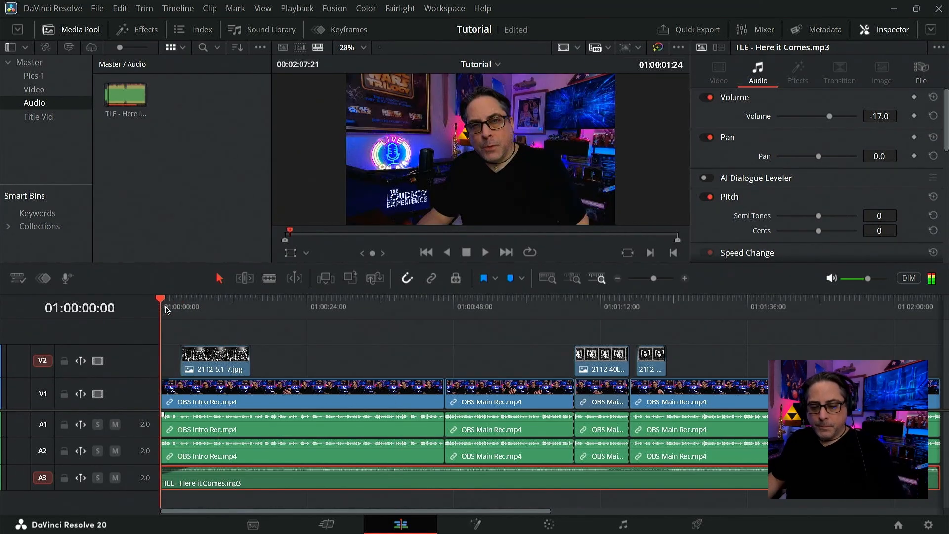
click(892, 30)
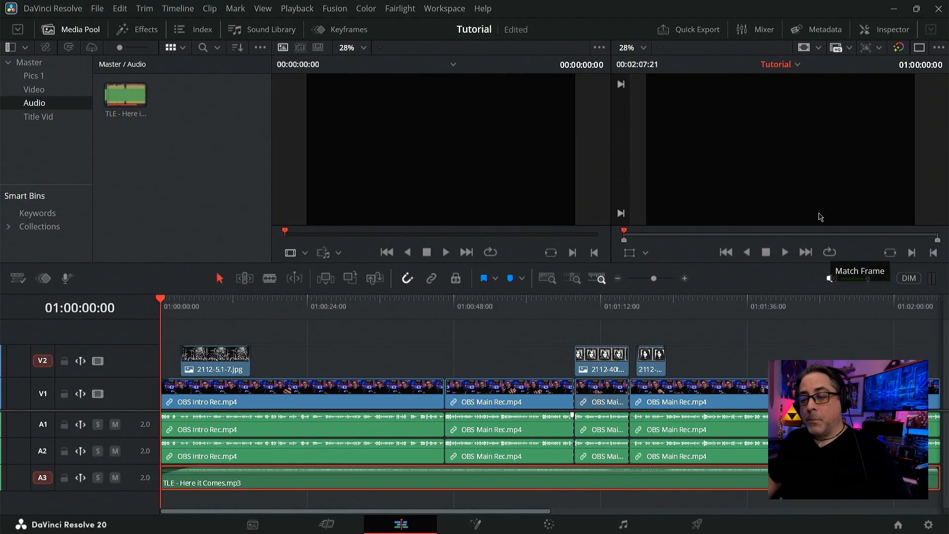
click(331, 325)
click(335, 310)
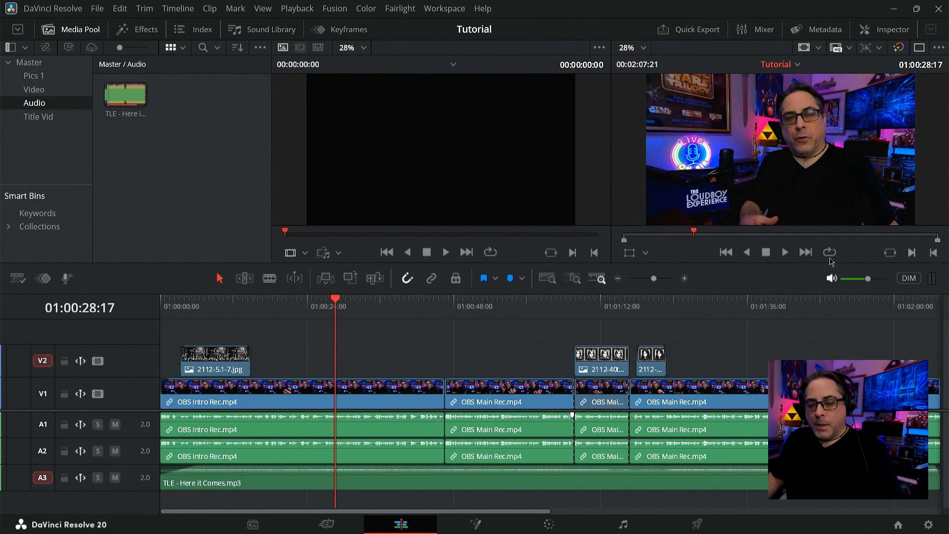
click(378, 304)
click(375, 311)
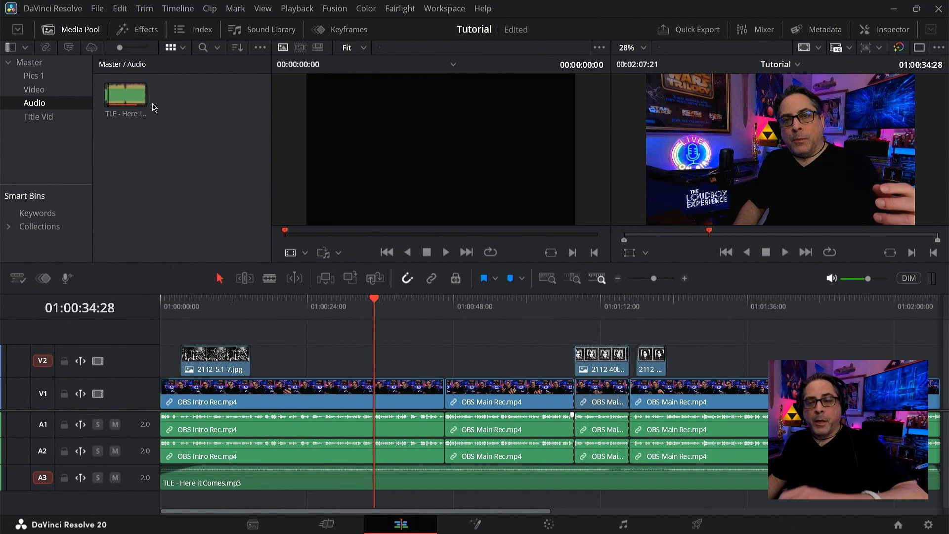
Move the playhead back and play a brief stretch of the timeline, stopping at 01:00:26:12.
click(336, 309)
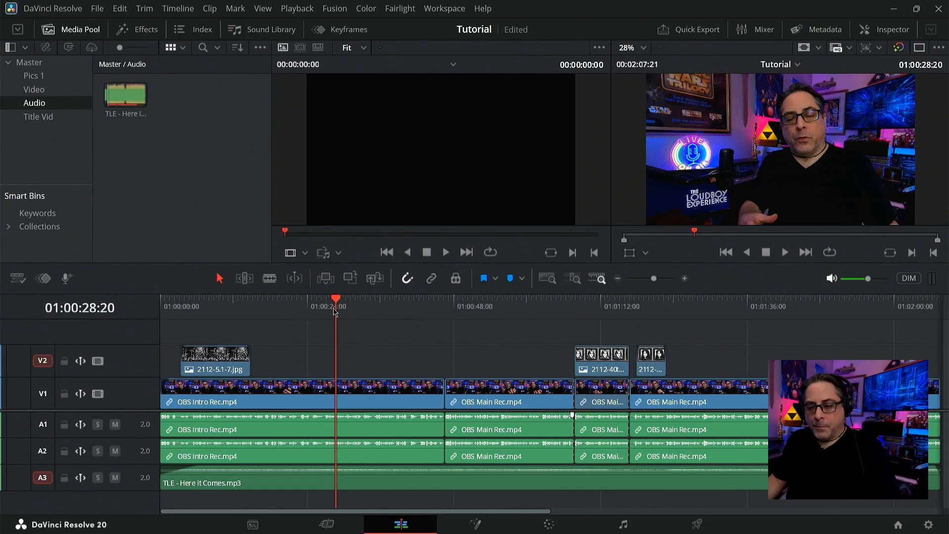
click(319, 310)
key(space)
key(space)
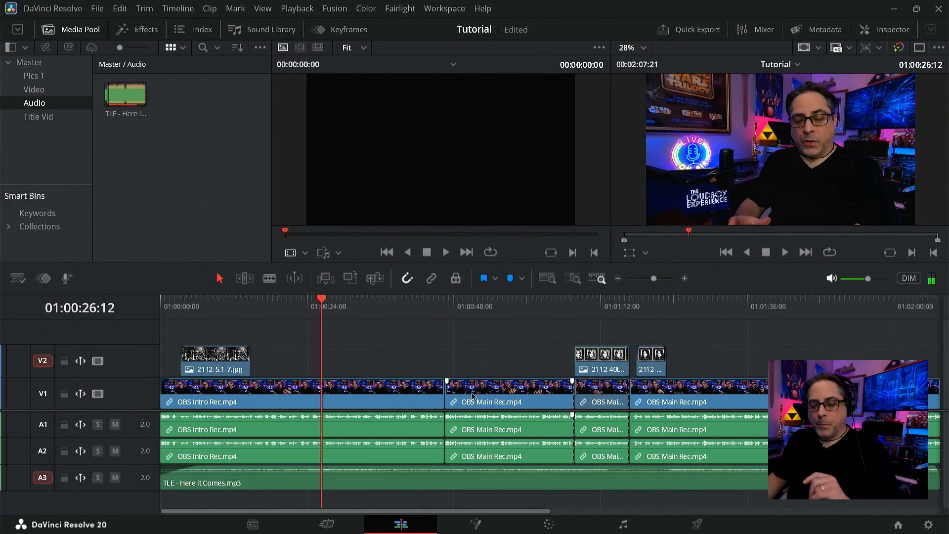
Match Frame the A3 music clip into the source viewer at 01:00:26:12 and again at 01:00:28:02.
click(353, 486)
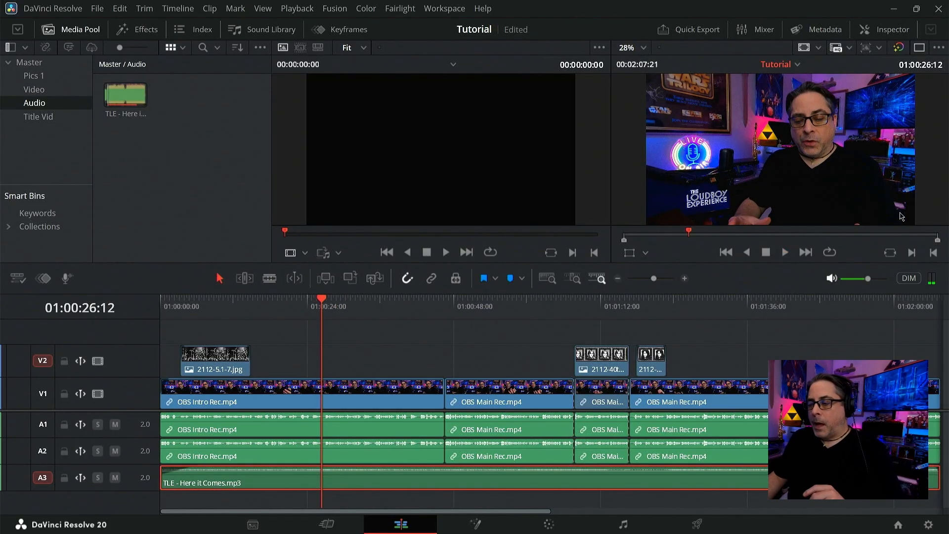
click(891, 253)
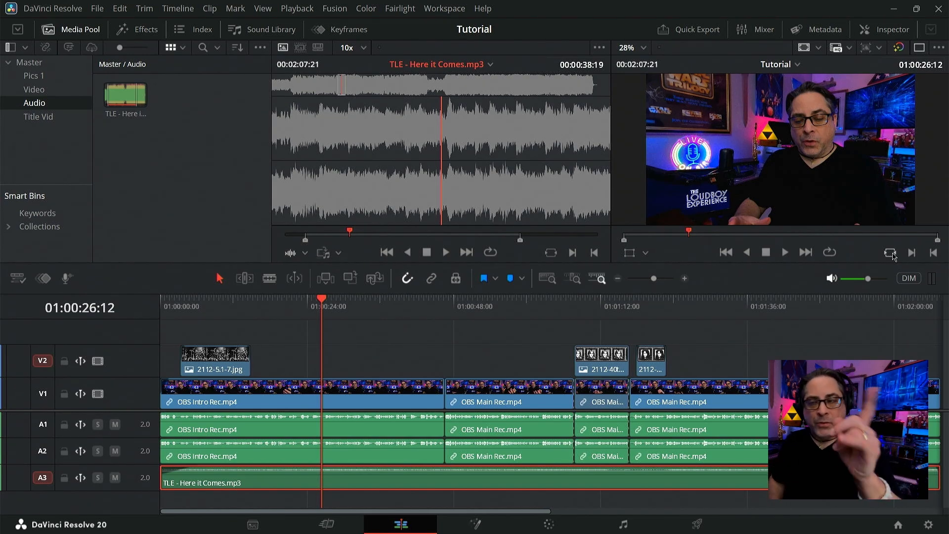
click(775, 176)
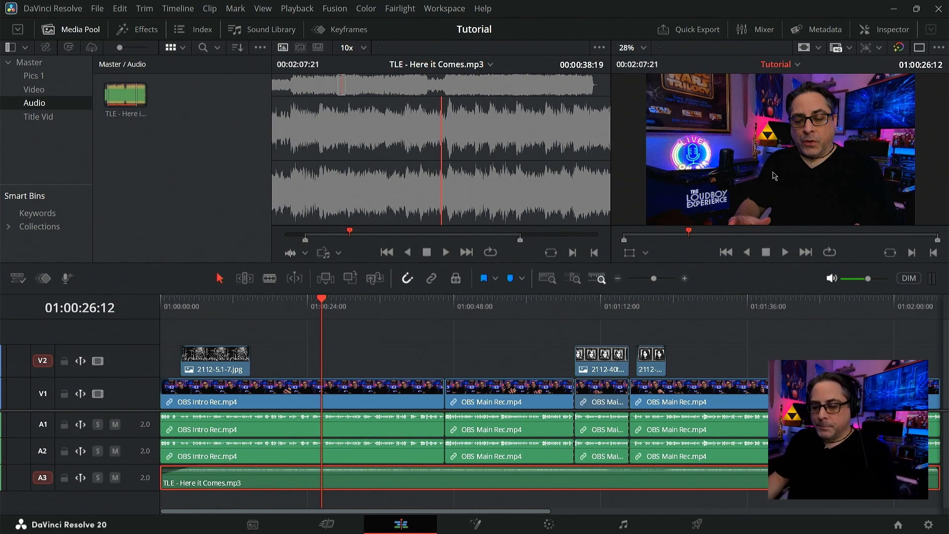
drag(261, 310, 331, 311)
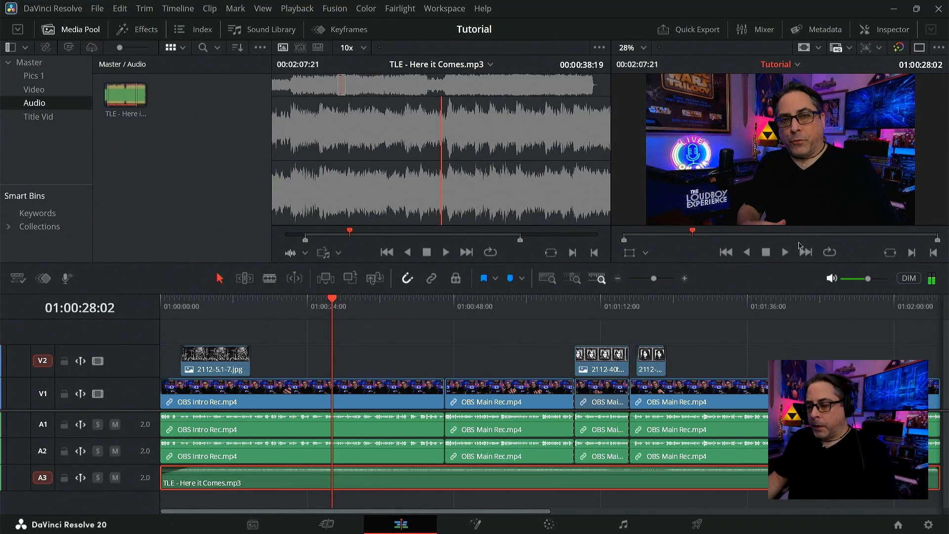
click(890, 255)
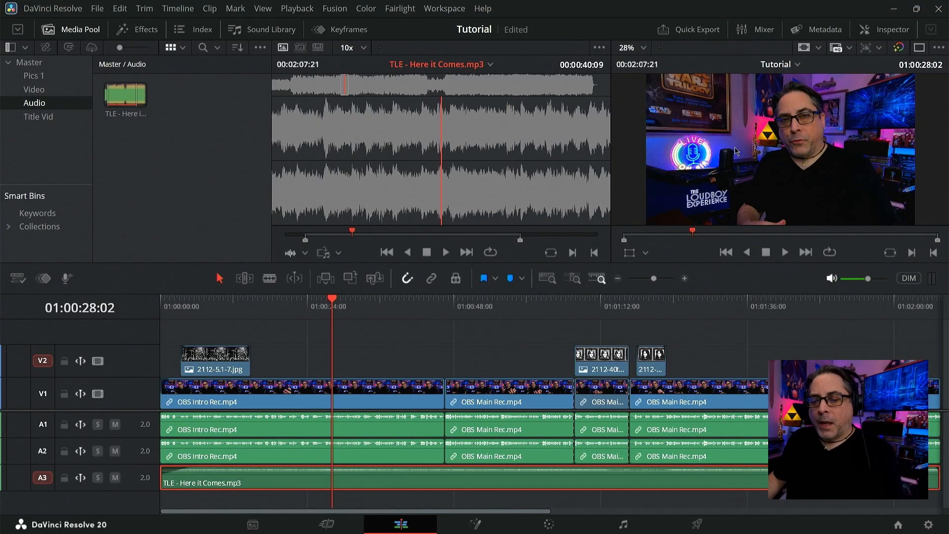
Mark an In point at 00:00:40:09 on the TLE - Here it Comes.mp3 source clip.
click(477, 148)
key(i)
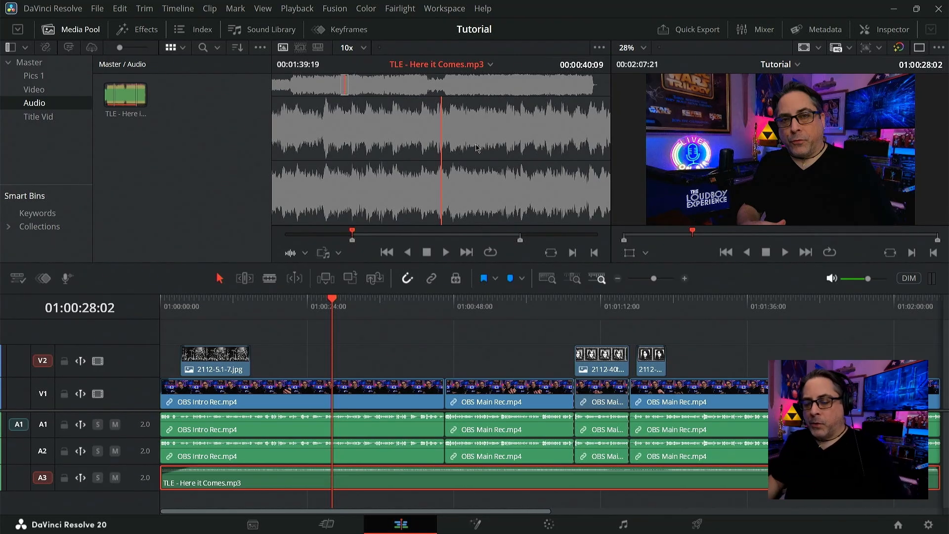
Return the playhead to 01:00:00:00 and Match Frame the A3 music clip into the source viewer.
drag(212, 309, 165, 310)
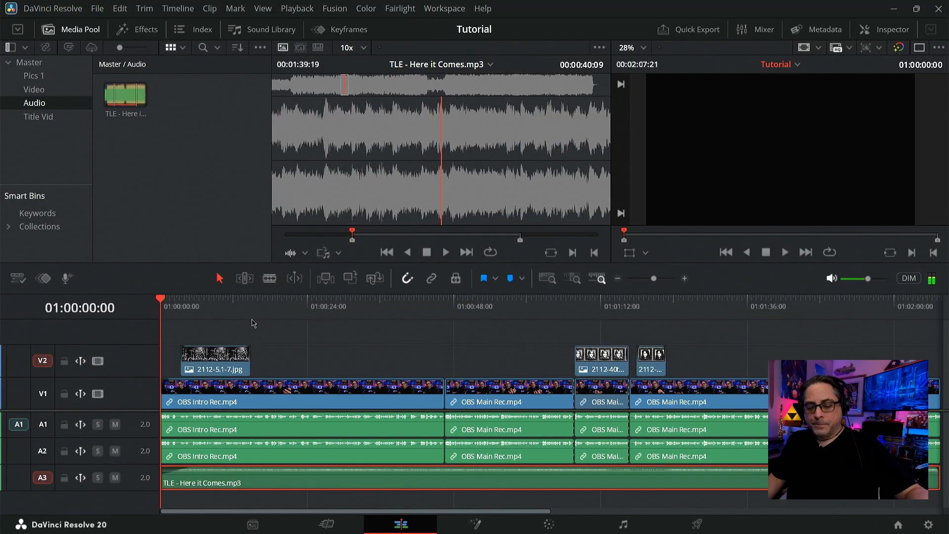
click(890, 254)
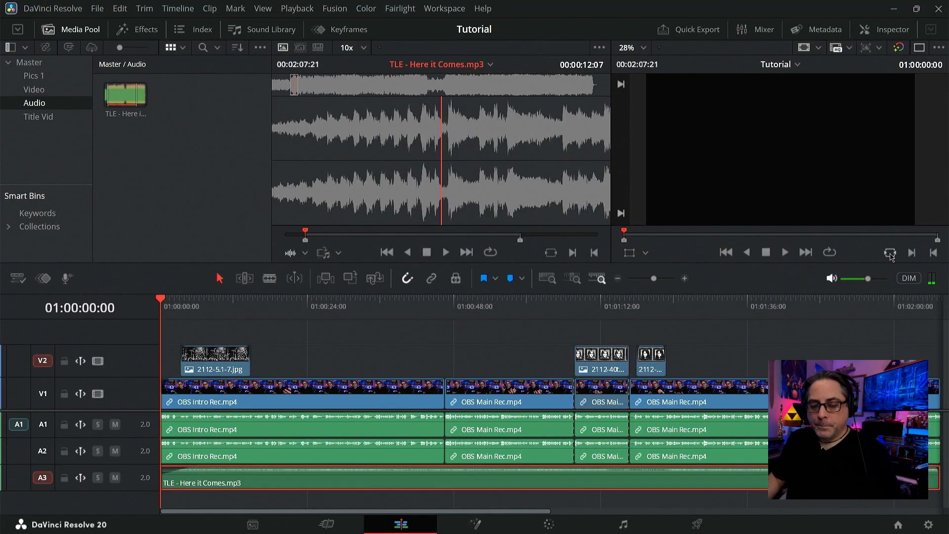
right_click(137, 498)
click(98, 505)
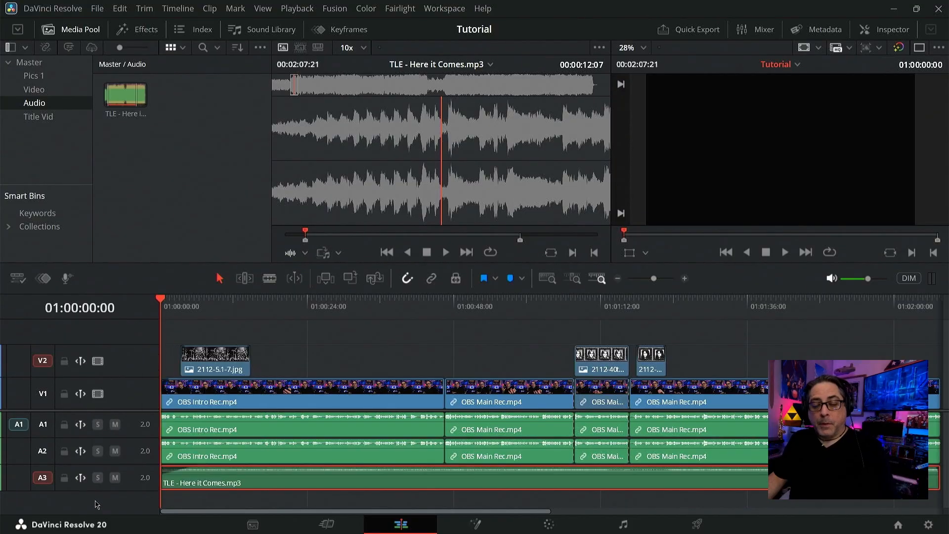
Add a stereo audio track A4, patch source channel A1 to it, and deselect track A3.
right_click(120, 496)
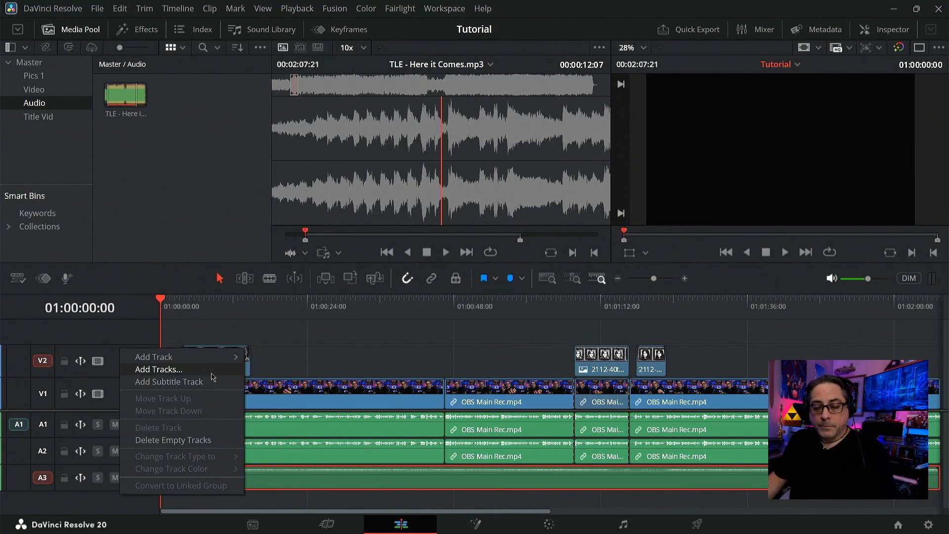
mouse_move(210, 357)
click(269, 369)
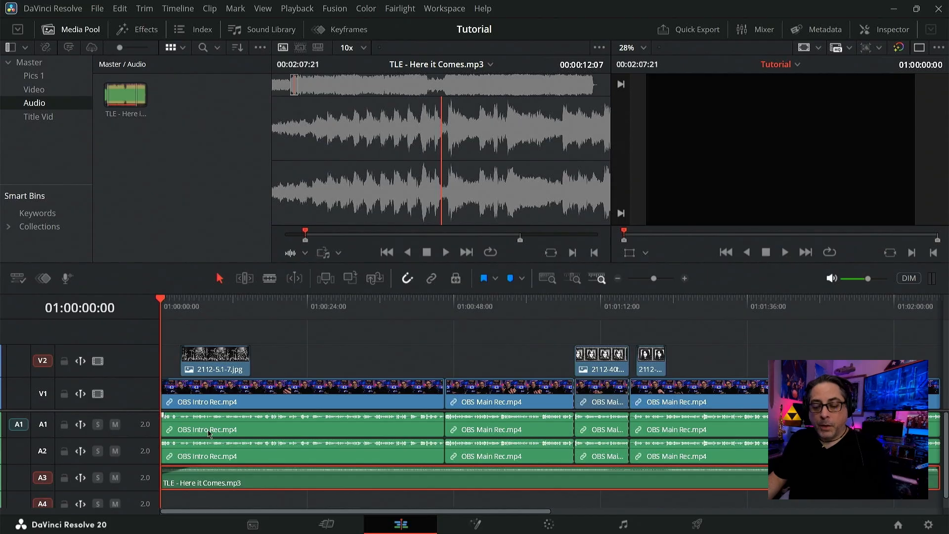
drag(19, 426, 19, 502)
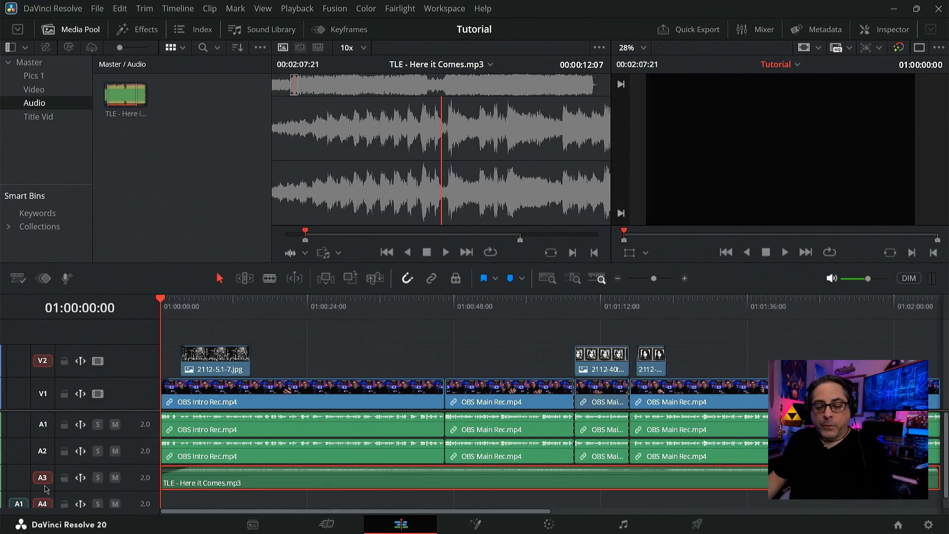
click(44, 479)
Overwrite the TLE - Here it Comes.mp3 source clip onto track A4 starting at 01:00:00:00.
click(251, 311)
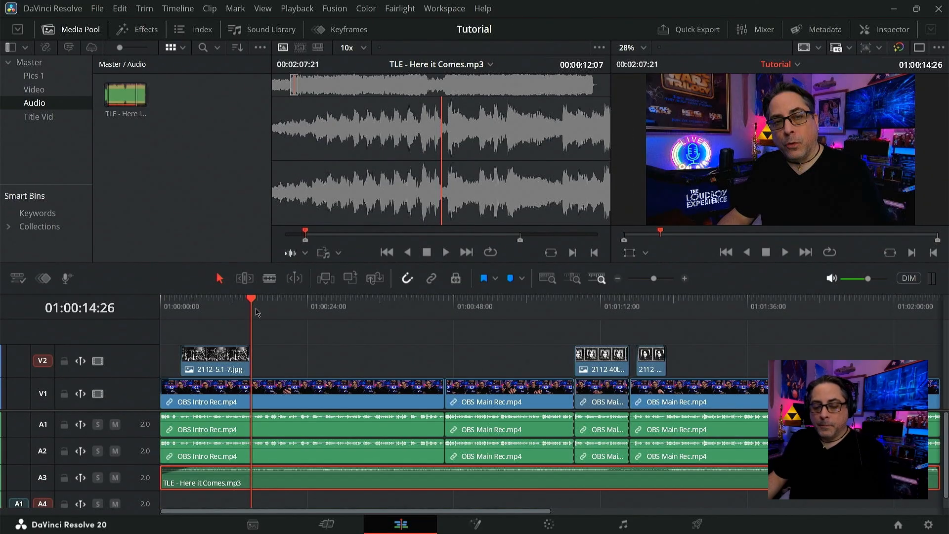
click(237, 314)
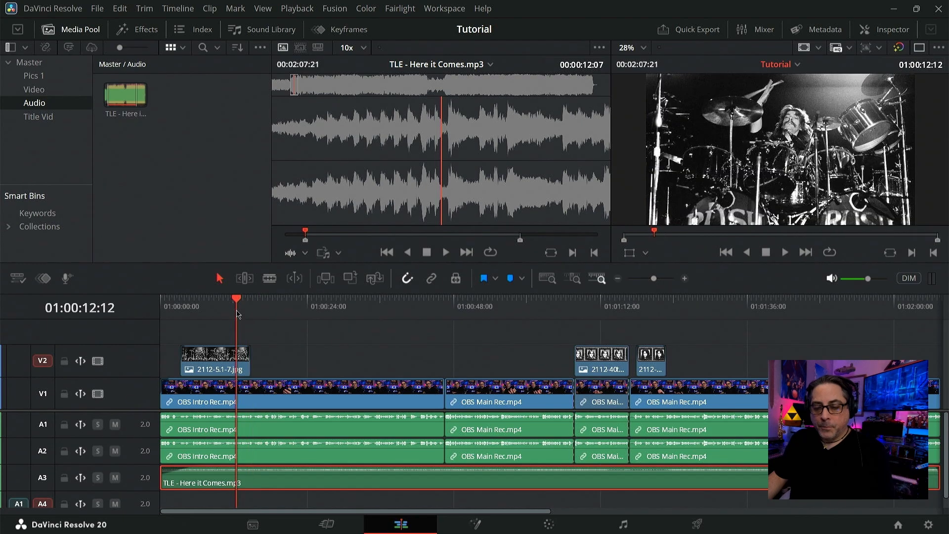
click(209, 315)
key(Home)
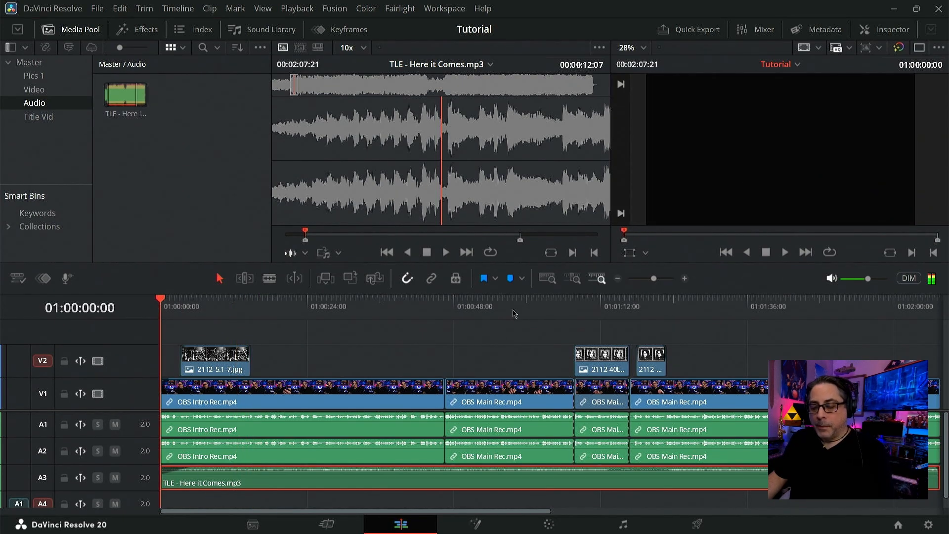
key(F10)
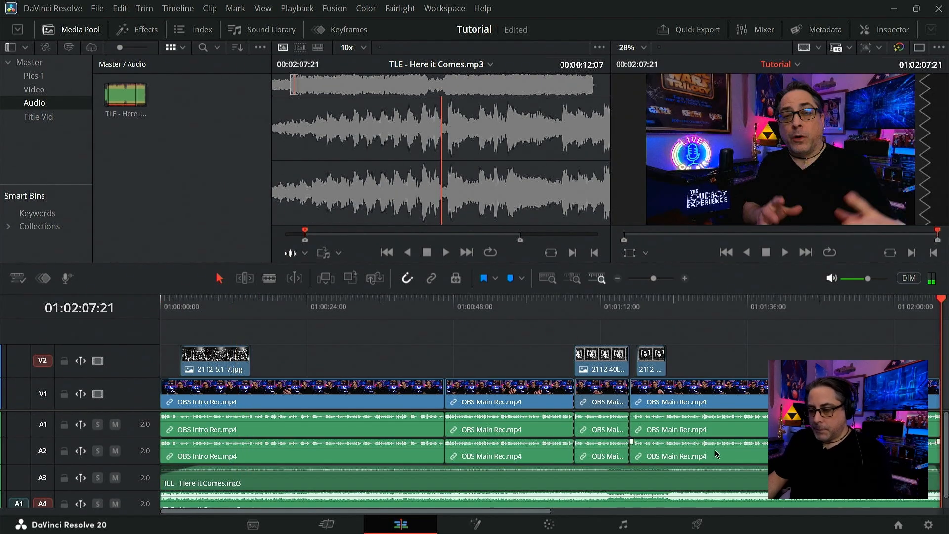
Position the playhead at 01:00:19:19, within the intro clip on the timeline.
click(618, 278)
click(617, 278)
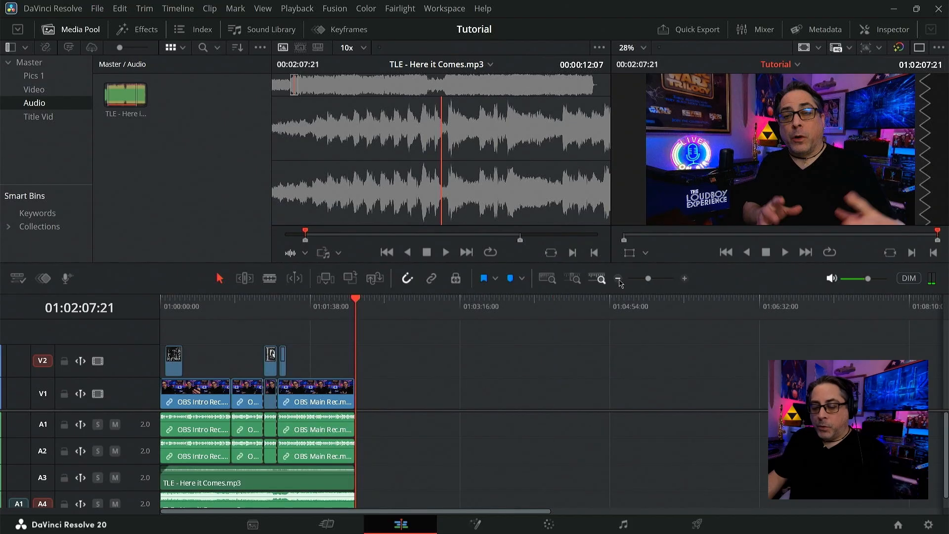
click(685, 279)
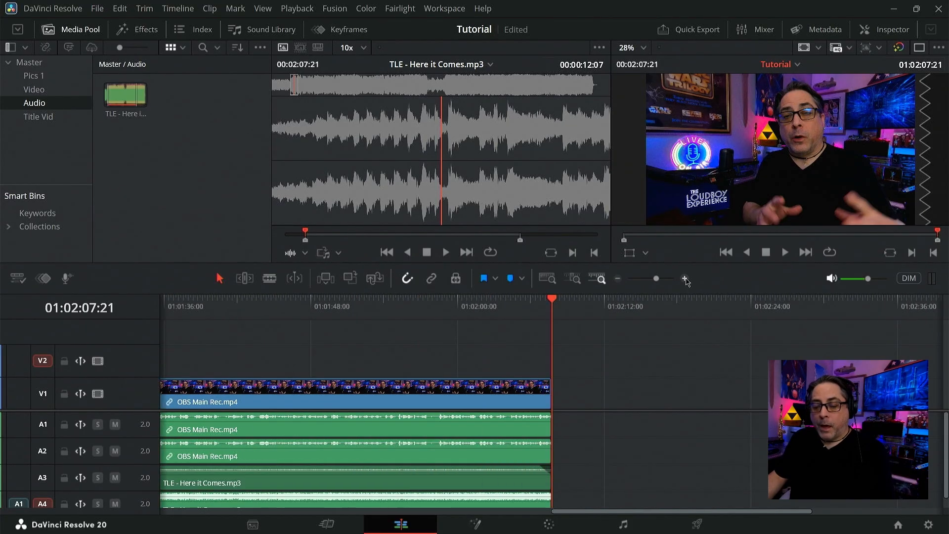
click(684, 278)
drag(616, 511, 339, 499)
drag(278, 501, 182, 503)
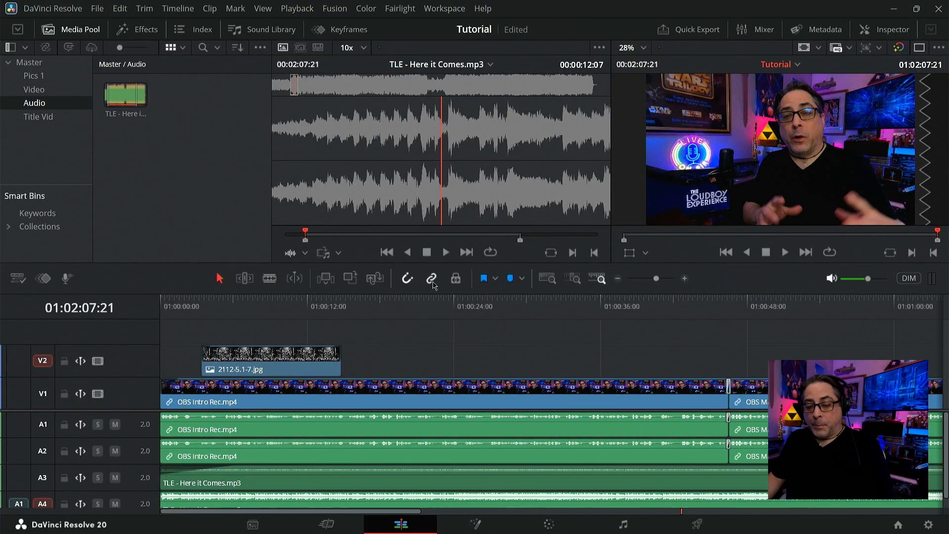
click(400, 312)
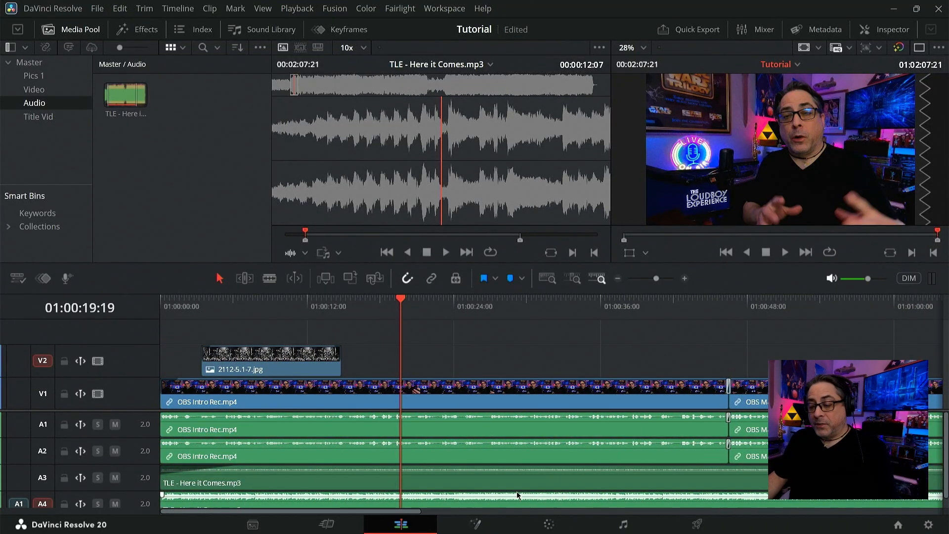
scroll(474, 460, down, 1)
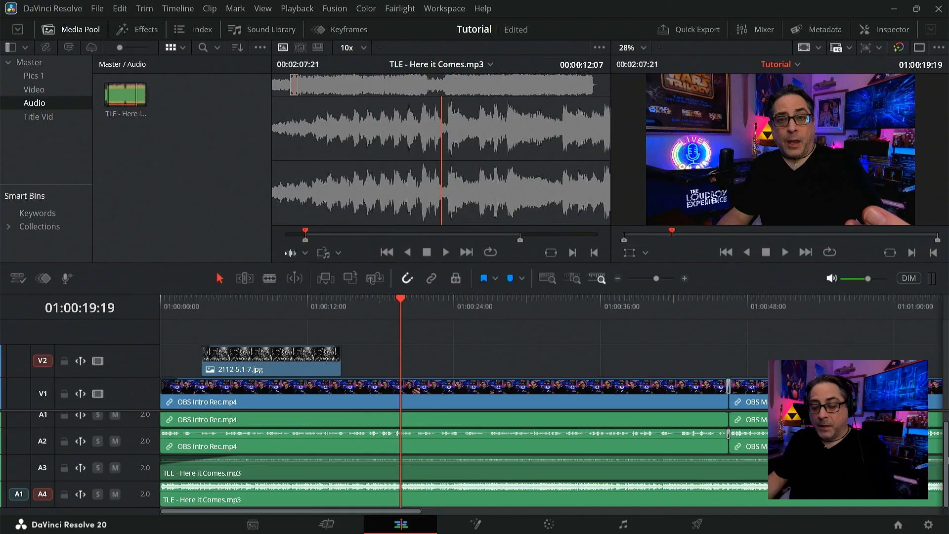
Open the Inspector and compare the volume settings of the A3 and A4 music clips.
click(431, 489)
click(428, 466)
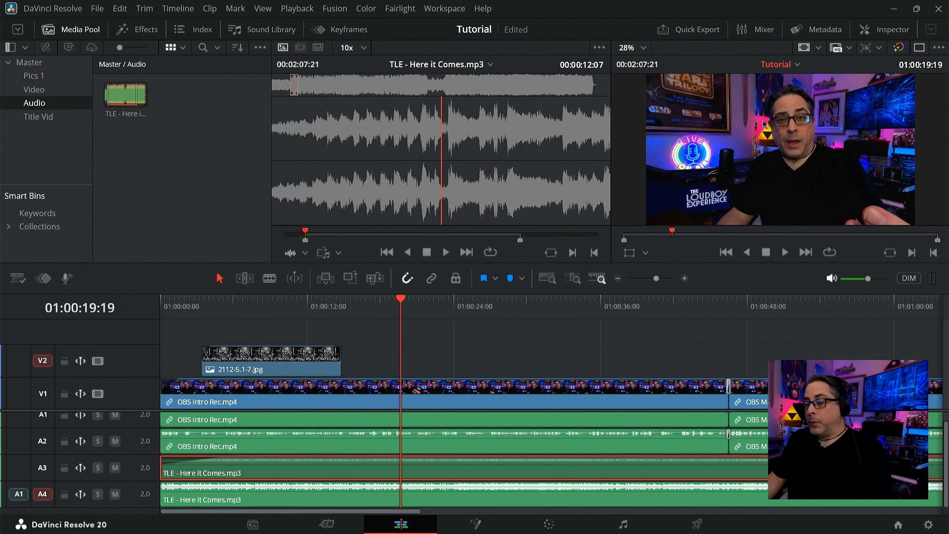
click(890, 30)
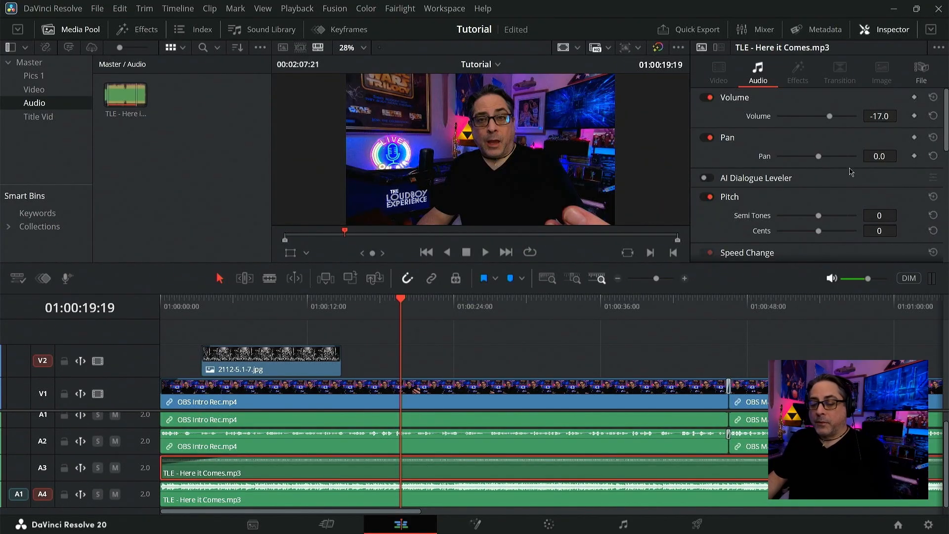
click(443, 497)
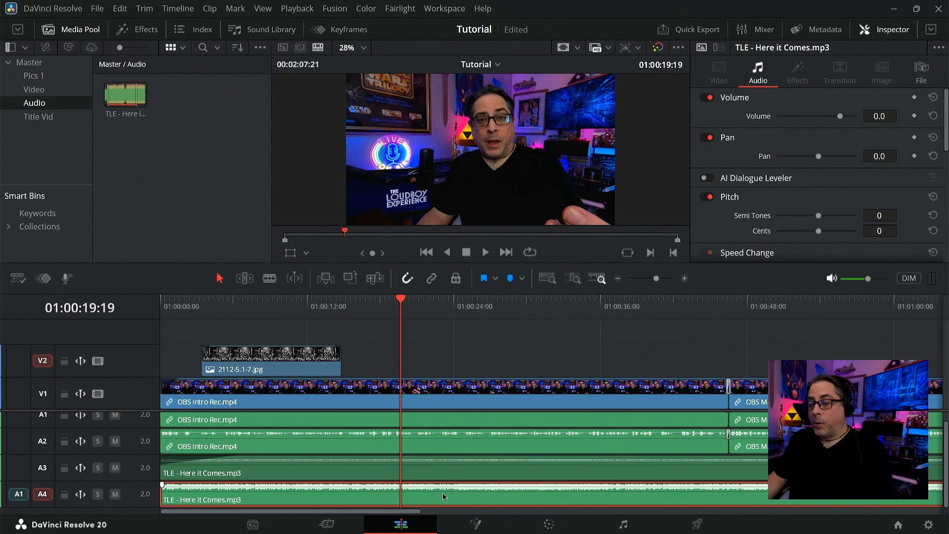
Try a volume of -17 on the A4 music clip and undo that change.
click(880, 116)
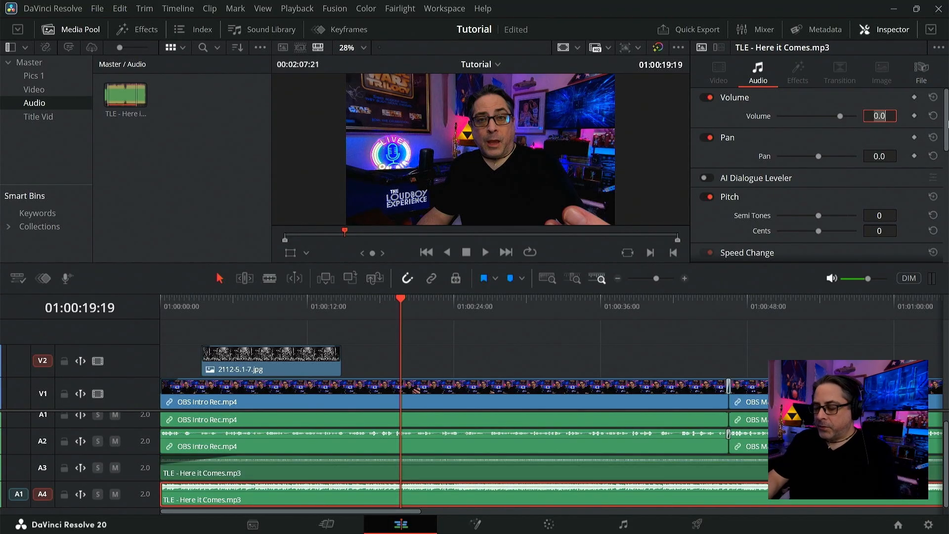
text(-17)
key(Return)
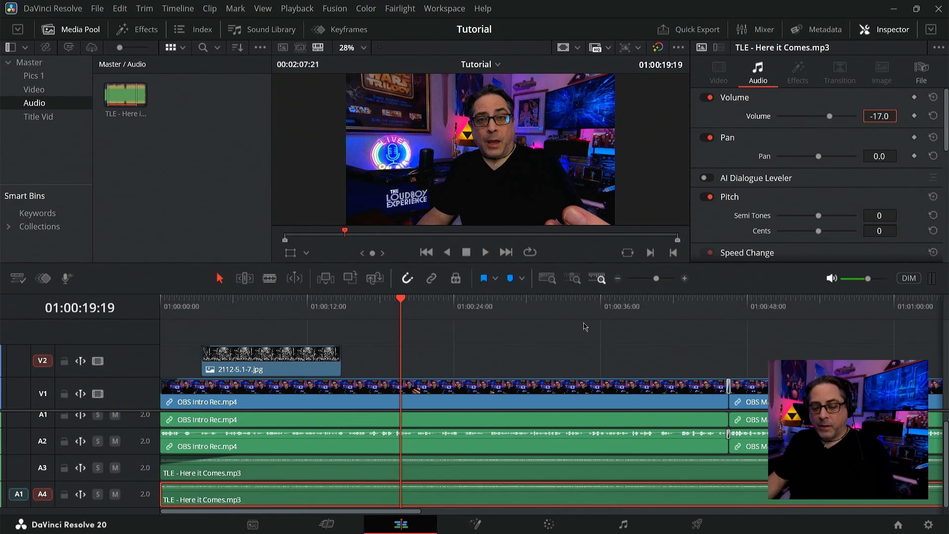
key(ctrl+z)
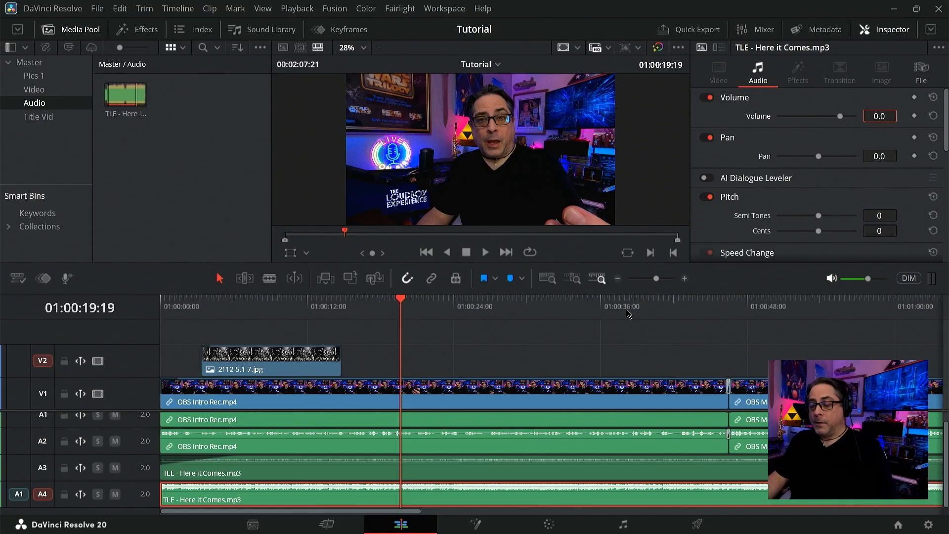
Lower the A4 music clip's volume to -17.0 to match the A3 clip.
text(-12)
key(Return)
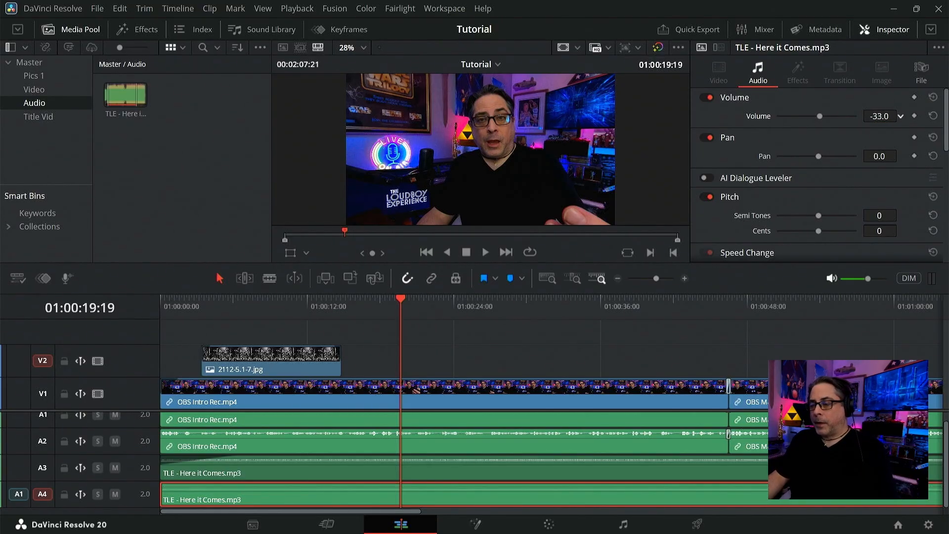
drag(900, 116, 900, 114)
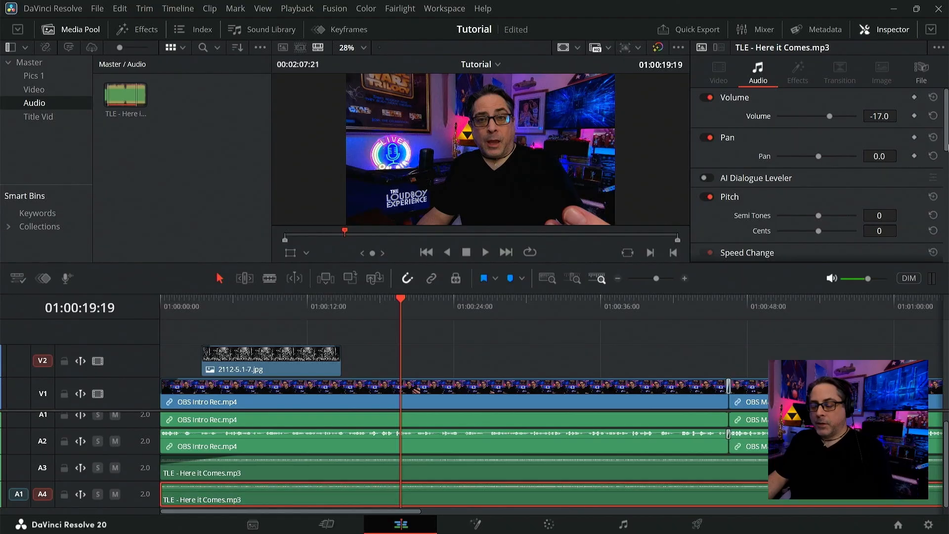
Play a brief stretch of the timeline with both music tracks, stopping at 01:00:19:24.
drag(415, 318, 400, 319)
key(space)
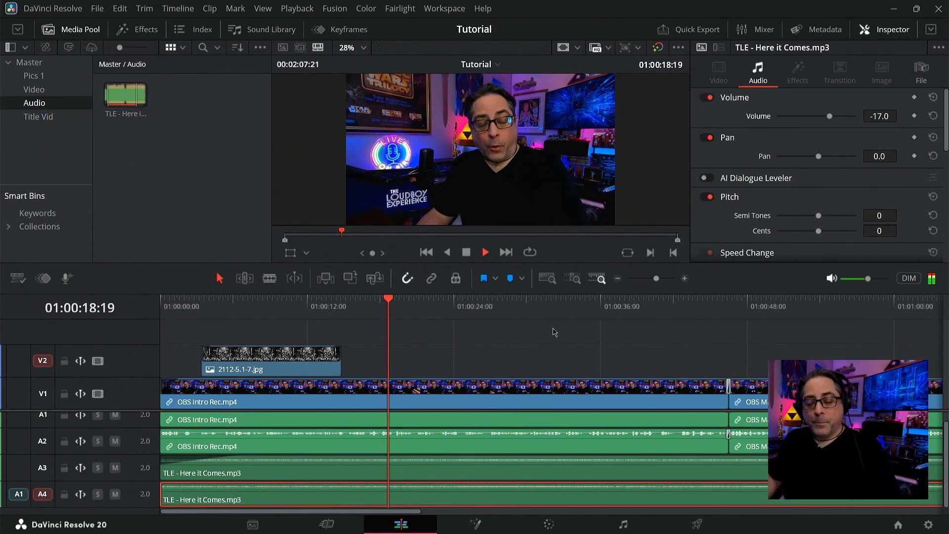
key(space)
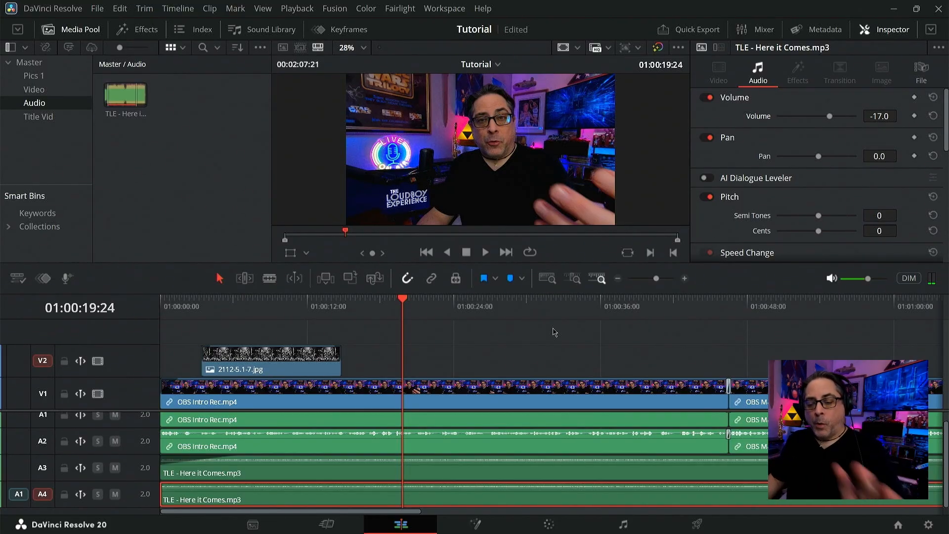
Select the Audio 3 track and make A3 the active audio track instead of A4.
click(450, 466)
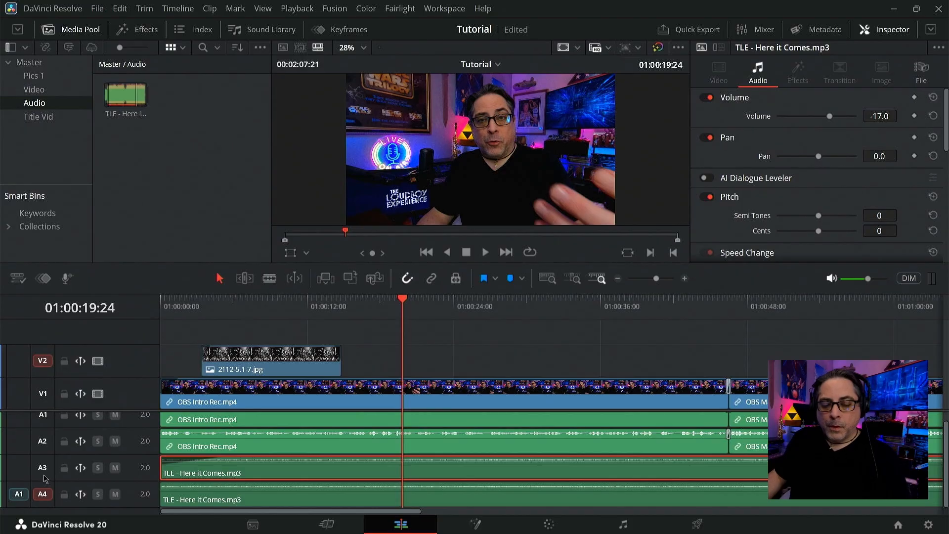
click(45, 478)
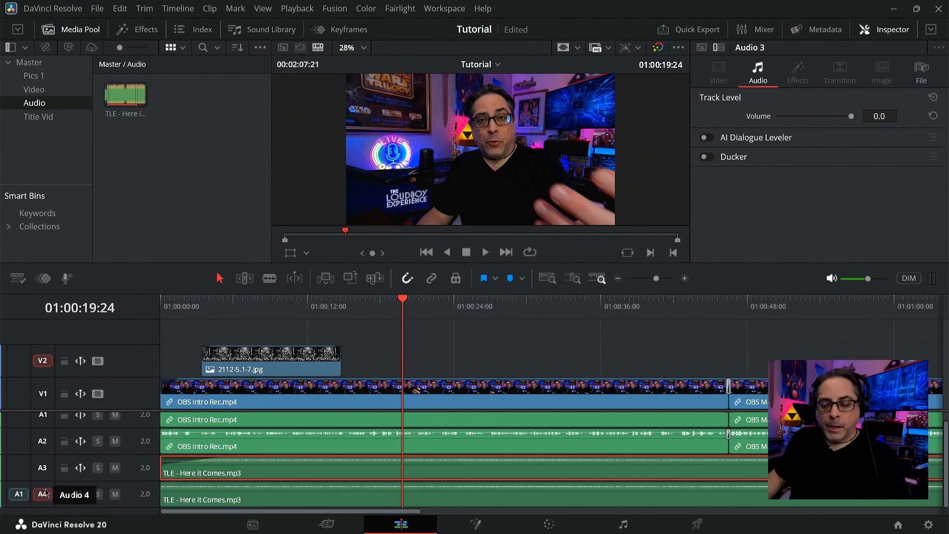
Pan the A3 music clip to -100.0 and the A4 music clip to 100.0.
click(333, 463)
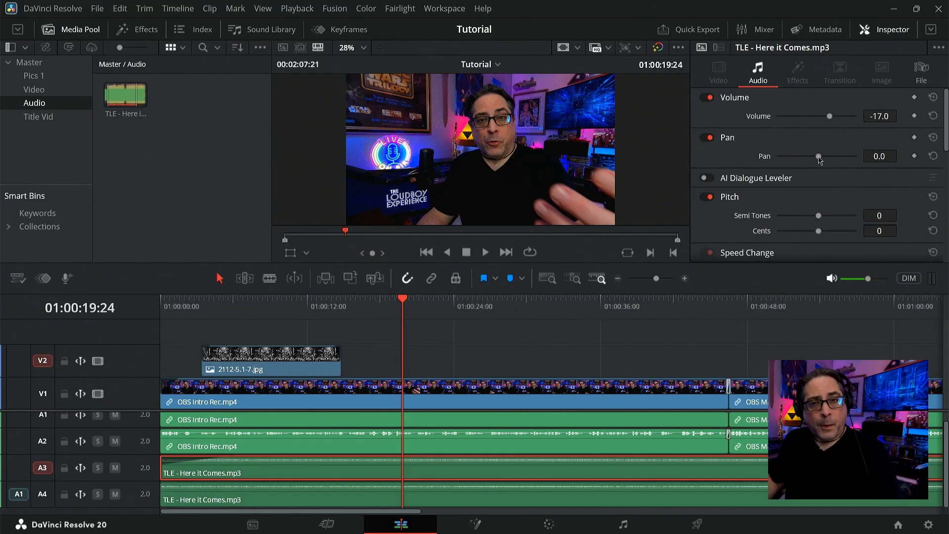
drag(819, 157, 771, 161)
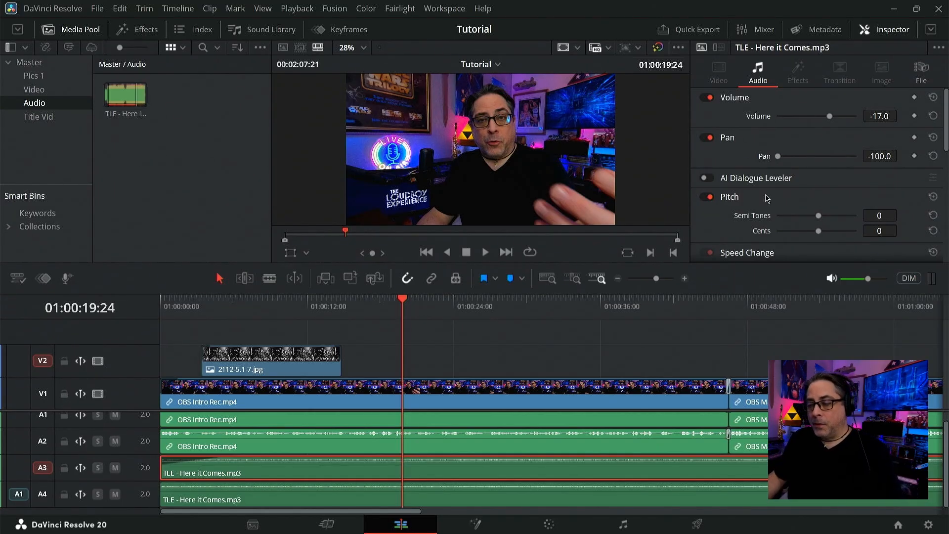
click(517, 491)
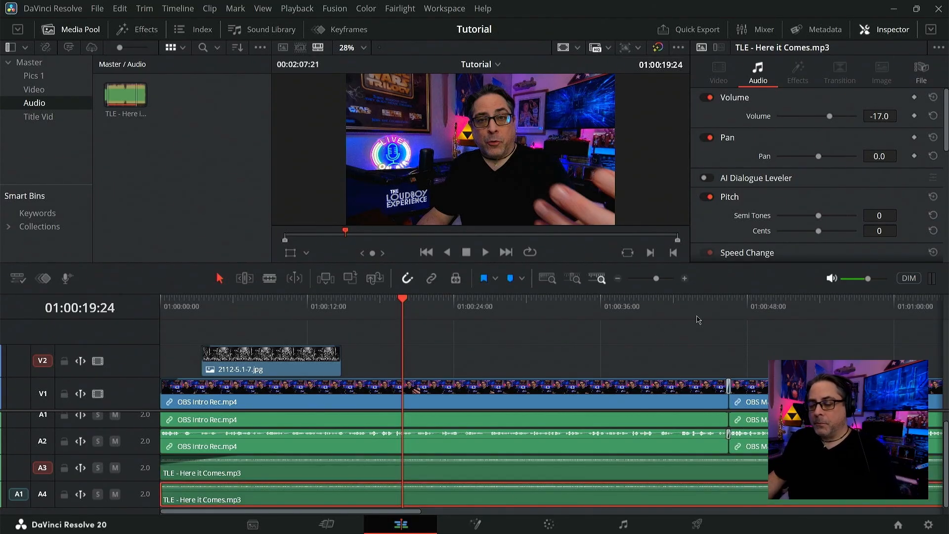
drag(819, 156, 867, 150)
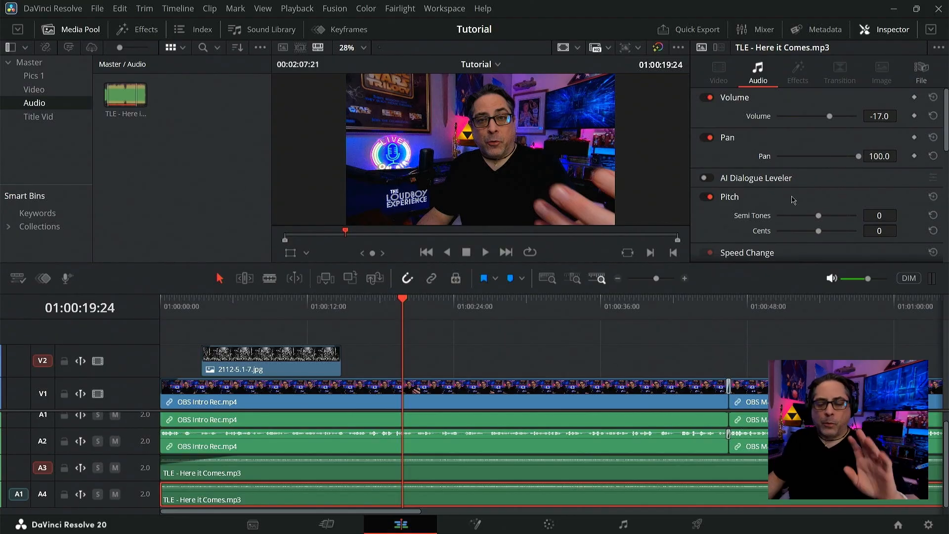
Play a short stretch of the timeline with the music clips panned apart, stopping at 01:00:20:29.
key(Left)
key(Left)
key(Left)
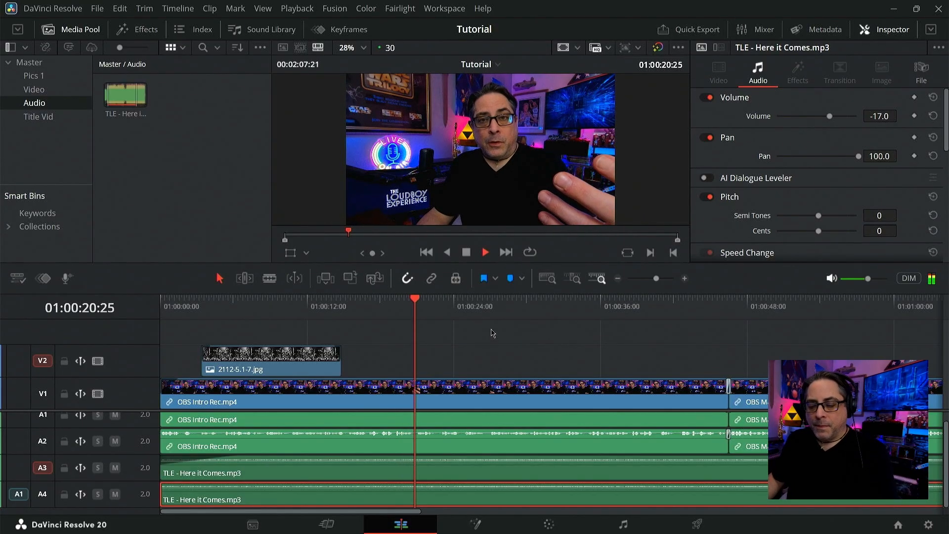
key(space)
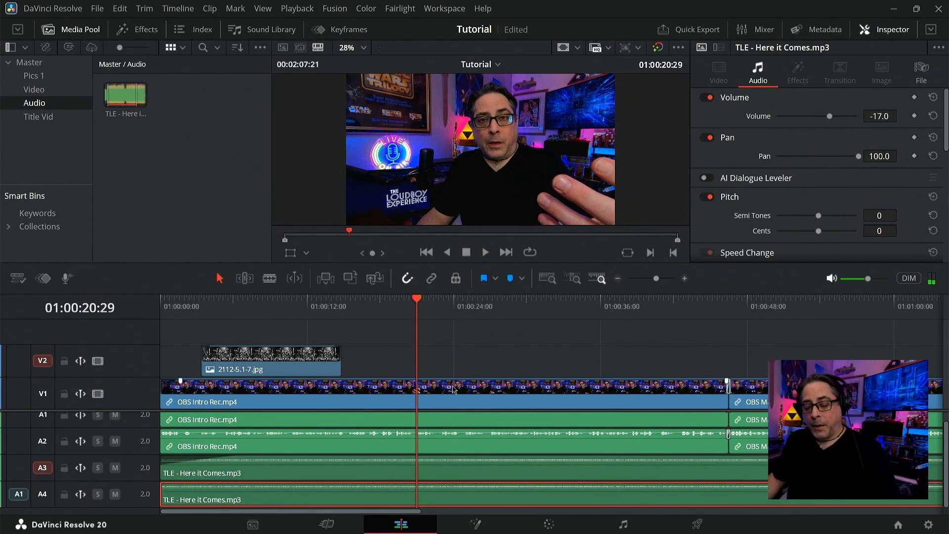
Review the pan settings of the A3 and A4 music clips and the A4 clip's pitch and equalizer controls.
click(443, 469)
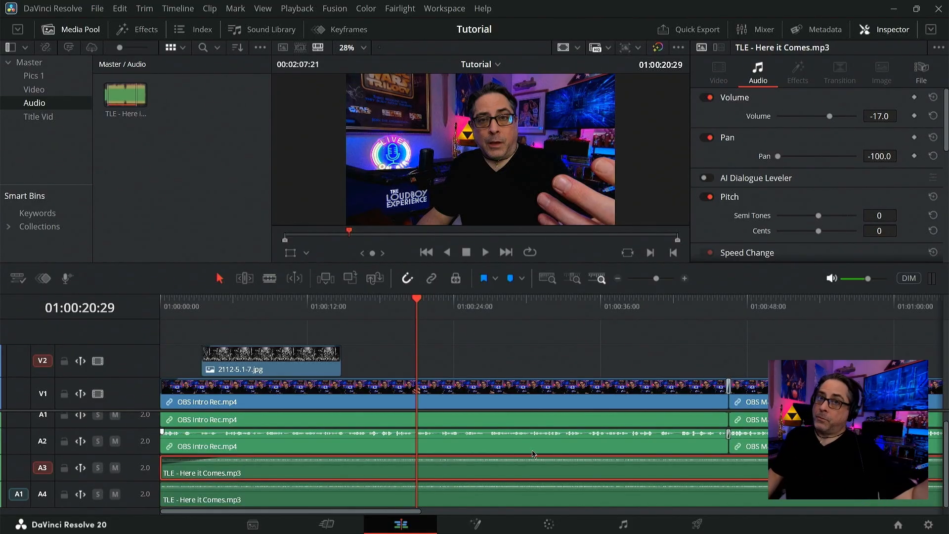
click(526, 494)
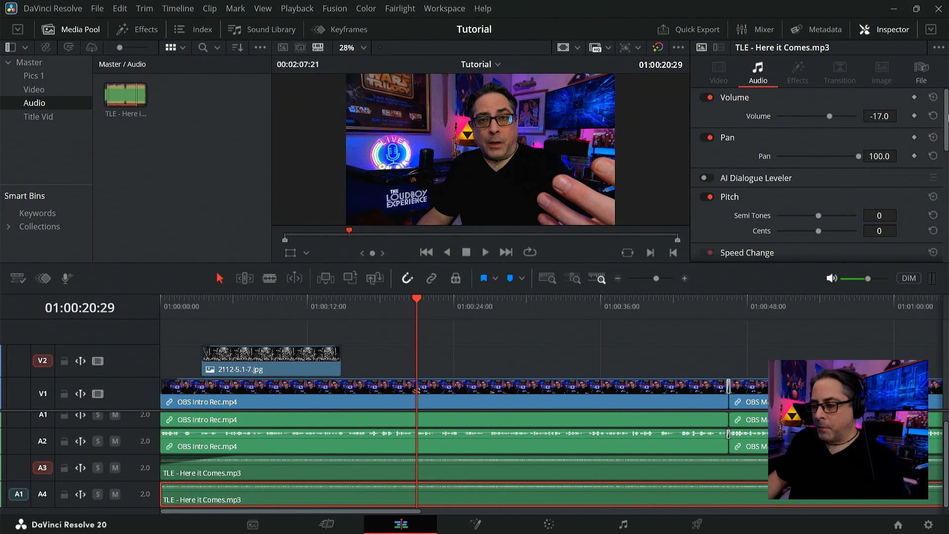
drag(947, 105, 947, 136)
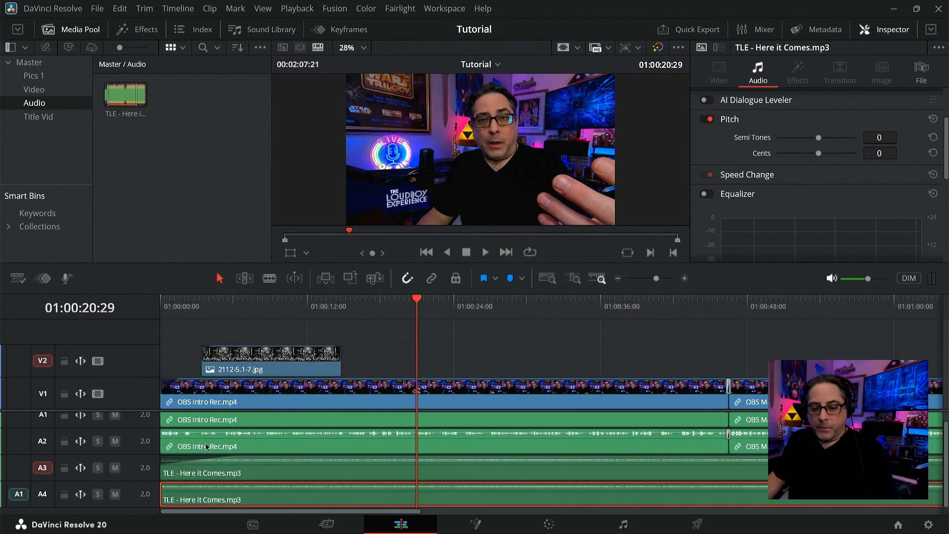
Mute audio tracks A3, A2 and A1 and play the timeline to hear the A4 music by itself.
click(115, 467)
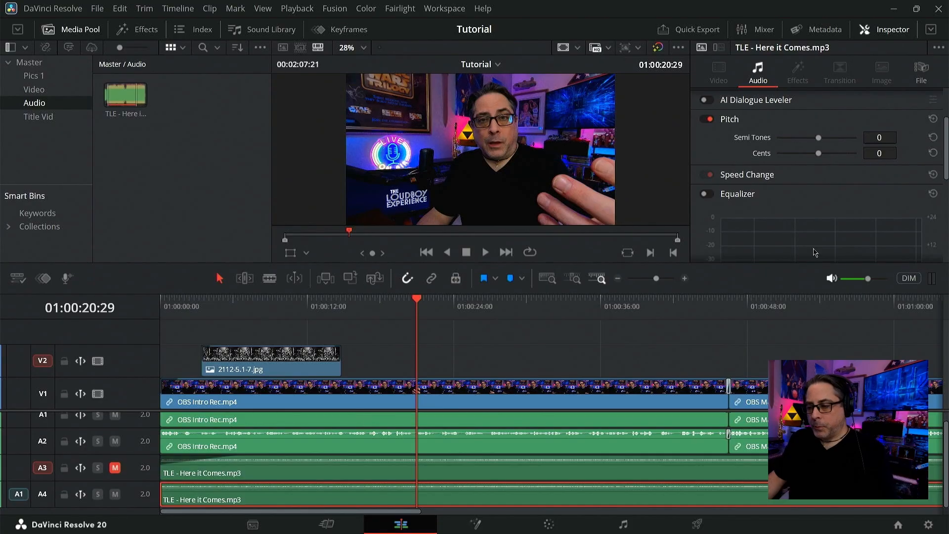
key(space)
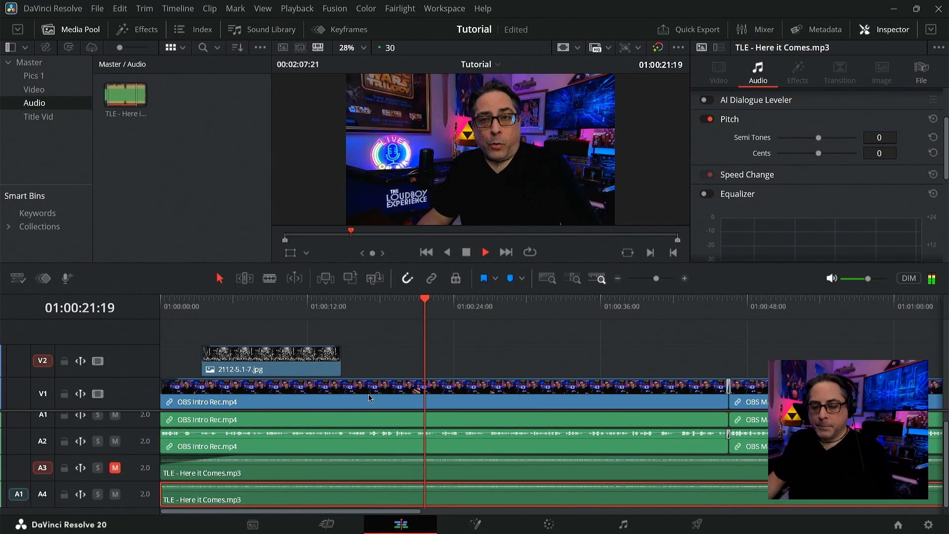
key(space)
click(116, 443)
click(114, 416)
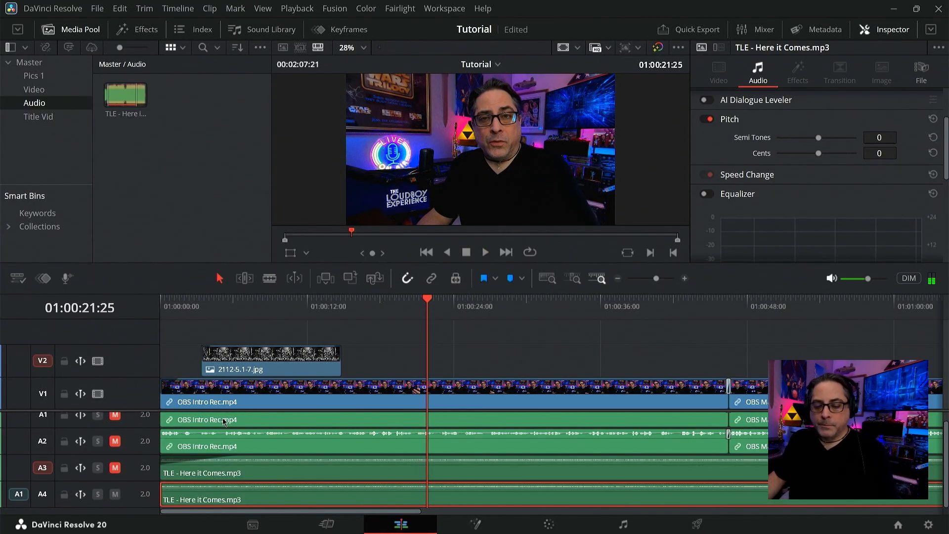
key(space)
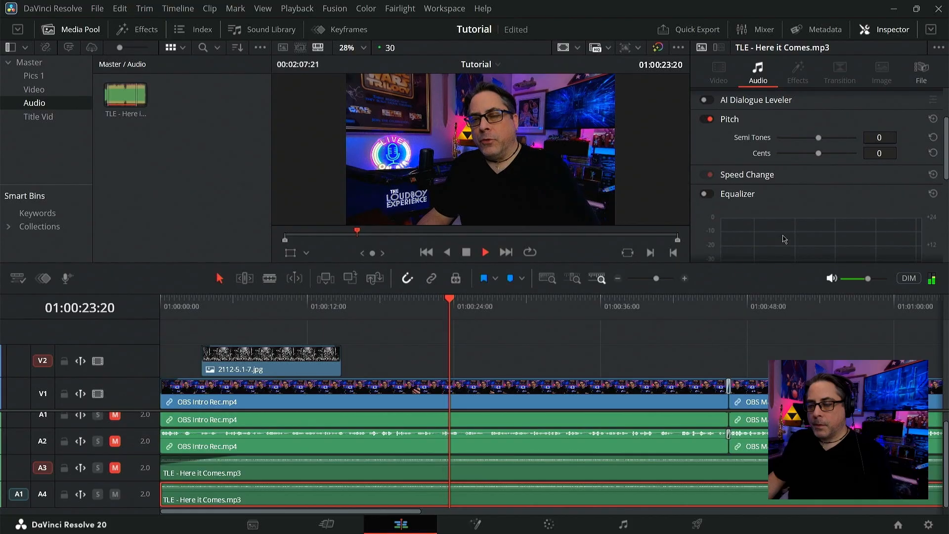
key(space)
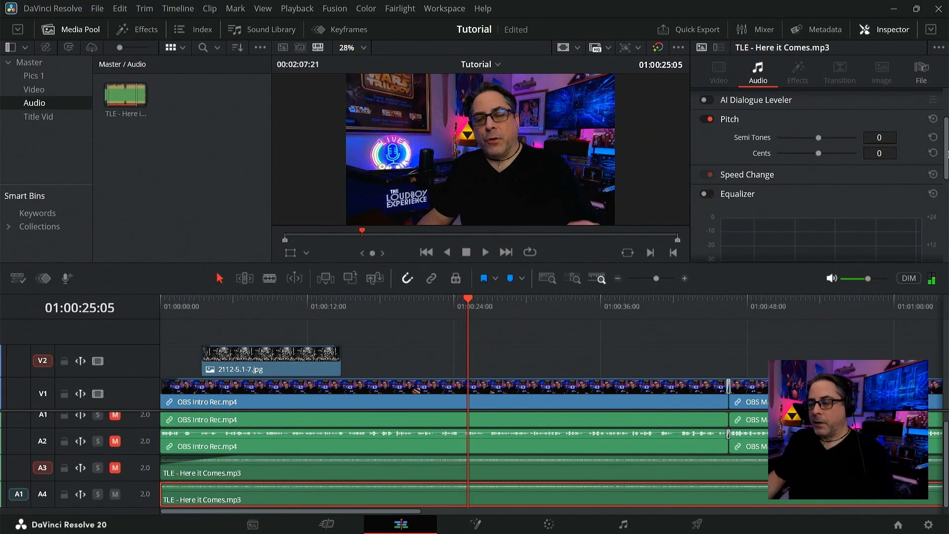
Raise the A4 music clip's volume to -7.0 and play a short stretch of it.
scroll(942, 120, up, 3)
drag(880, 116, 900, 116)
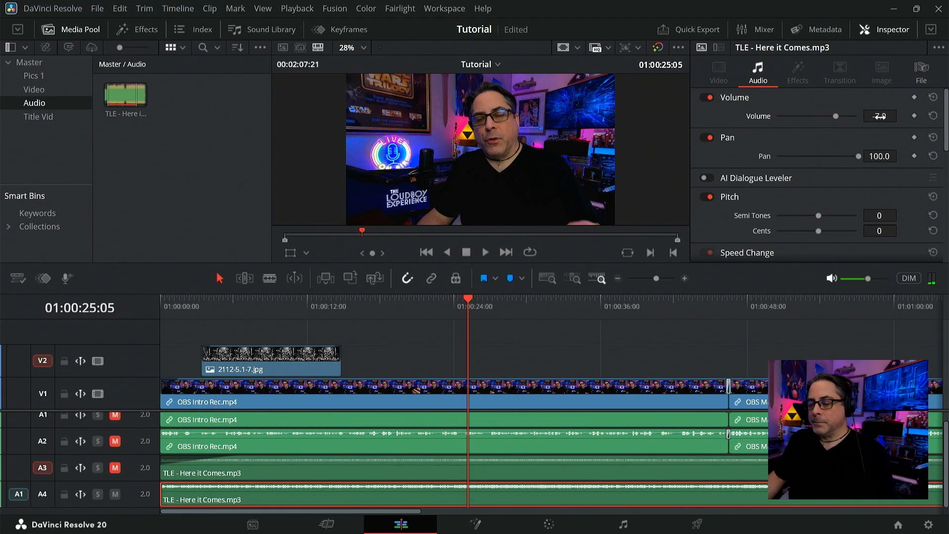
key(space)
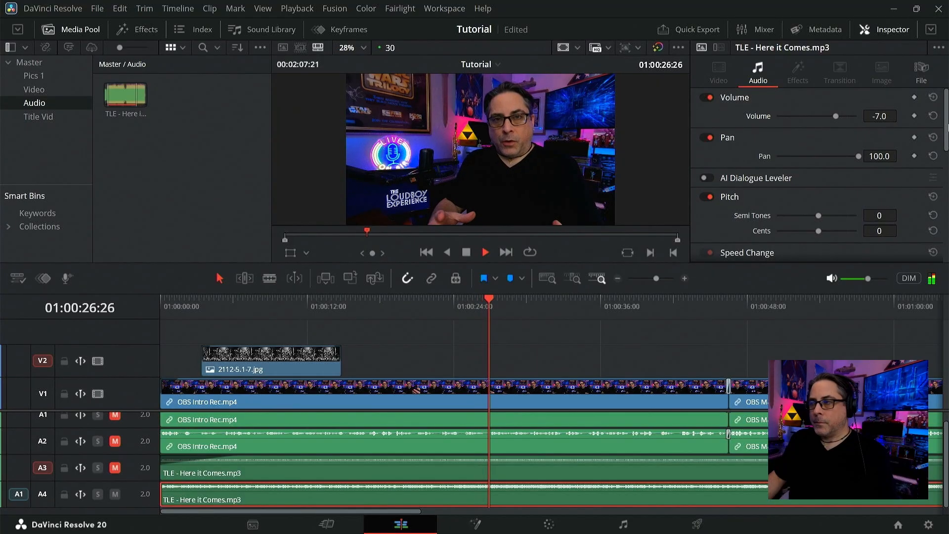
key(space)
Try a pitch shift of 11 semitones on the A4 music clip, play the result, and undo the shift.
scroll(946, 163, down, 3)
drag(947, 166, 947, 156)
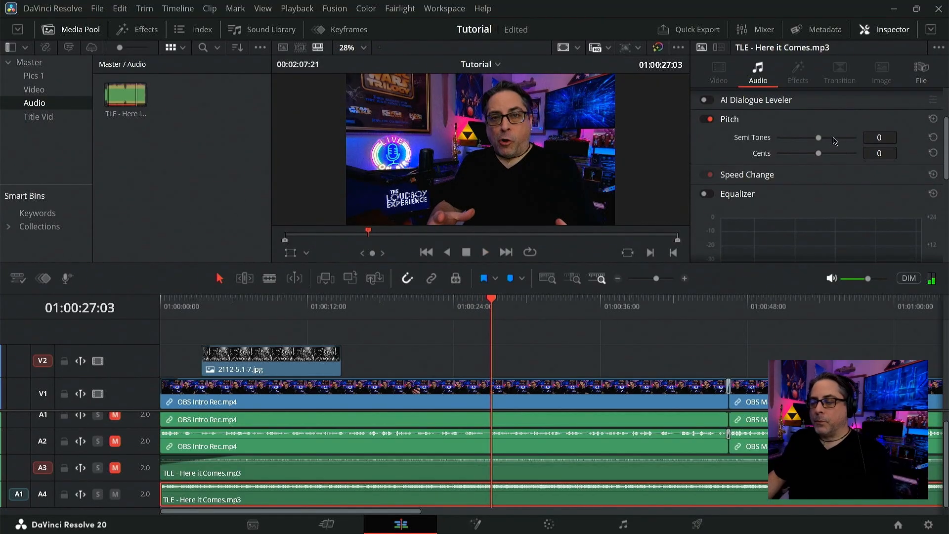
drag(818, 140, 836, 140)
key(space)
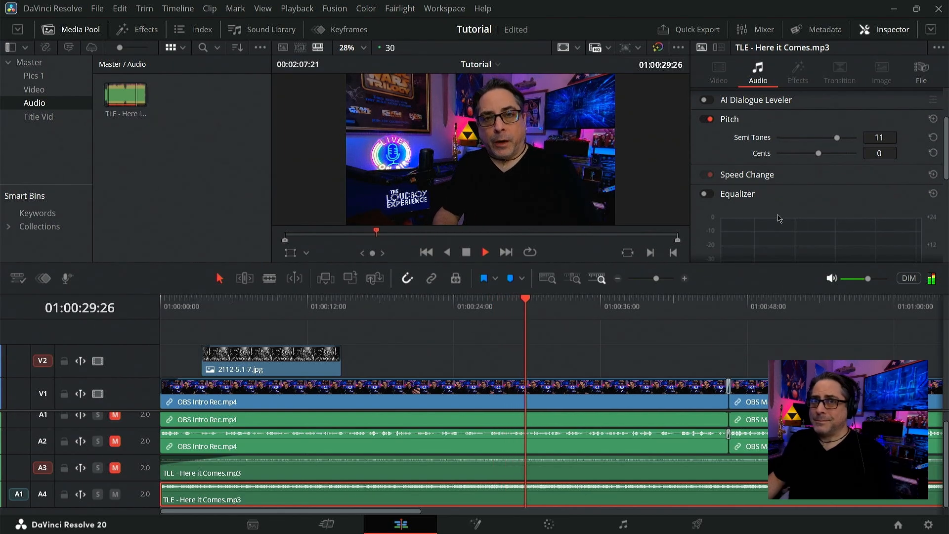
key(space)
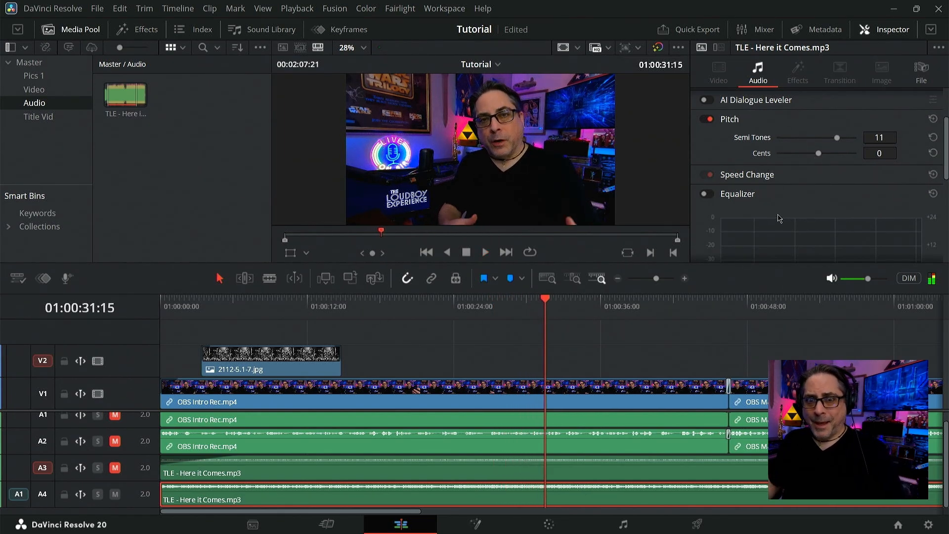
key(ctrl+z)
Try a pitch shift of -12 semitones on the A4 music clip, play the result, and undo the shift.
key(space)
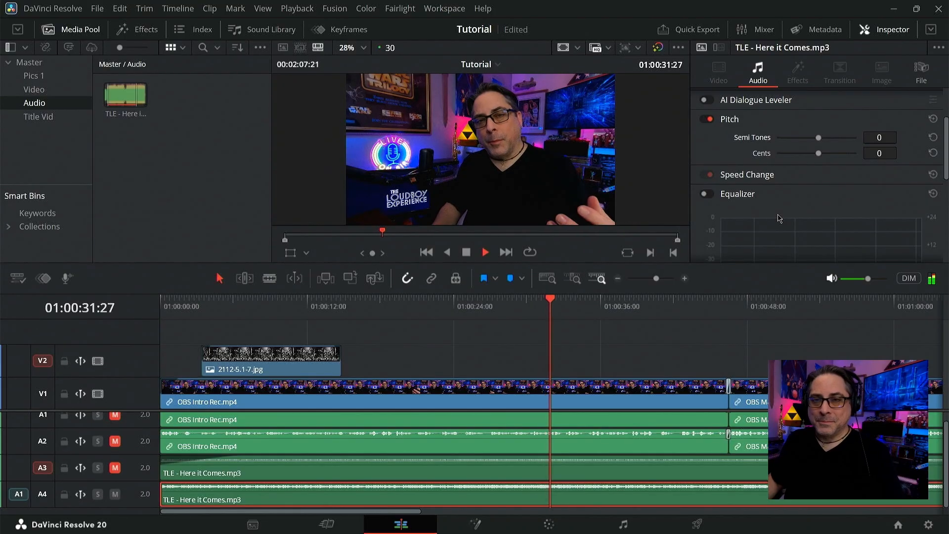
drag(822, 140, 797, 140)
key(space)
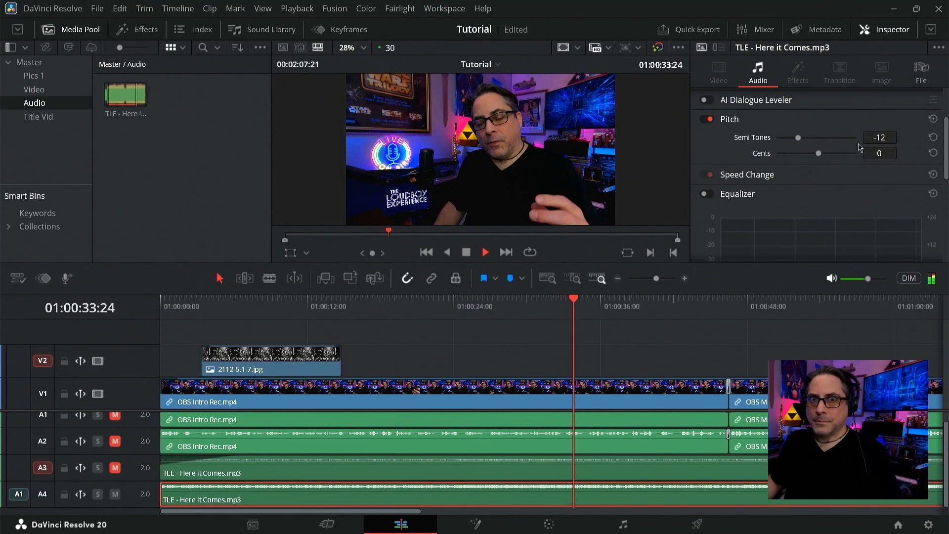
key(space)
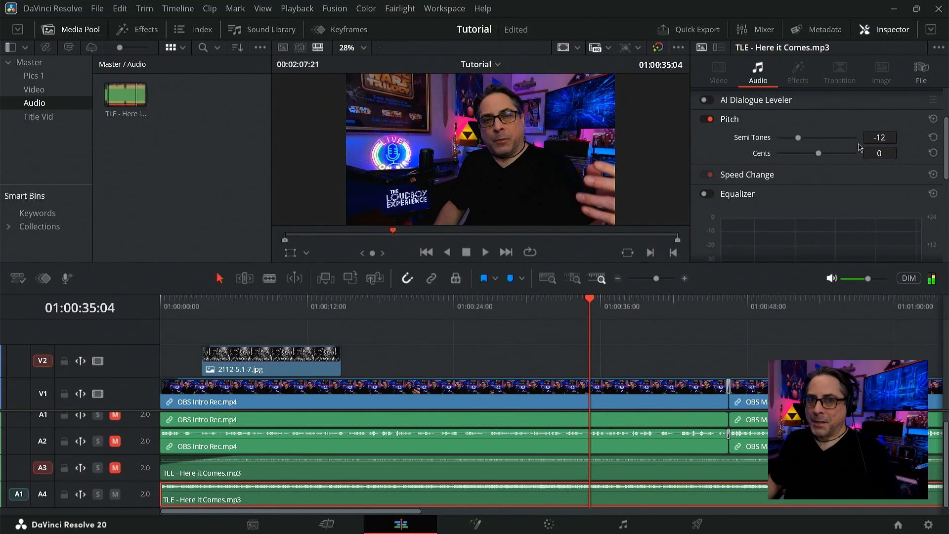
key(ctrl+z)
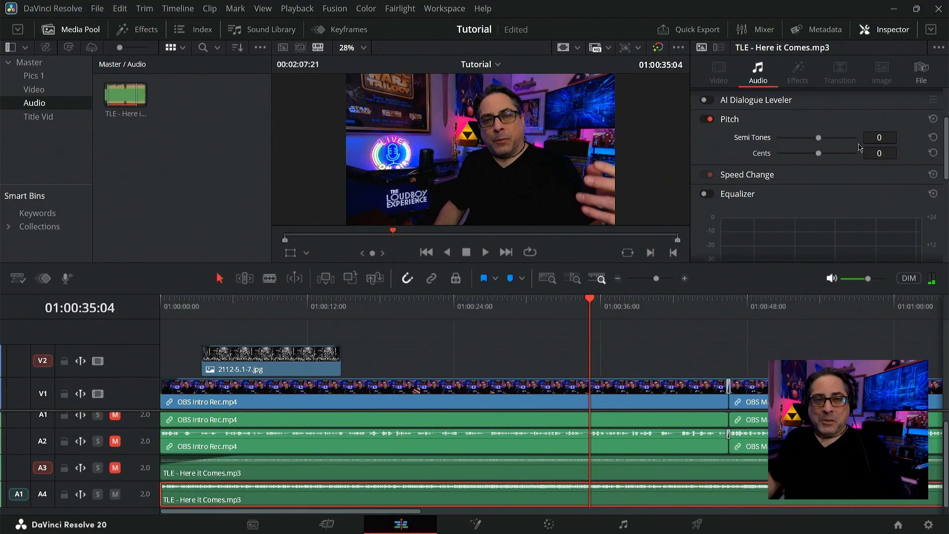
Save the project, and try the A4 clip's pitch at -24 semitones before resetting the semitones to default.
key(ctrl+s)
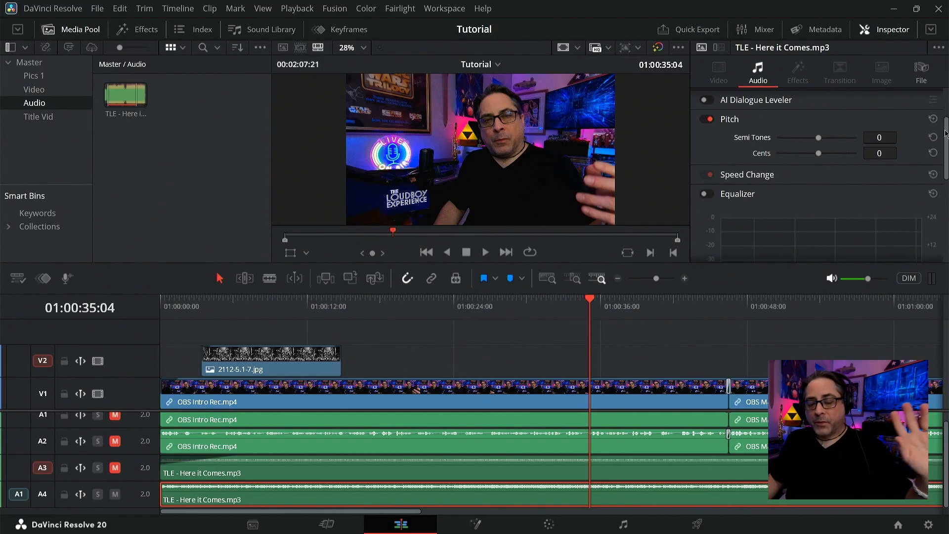
drag(888, 139, 881, 138)
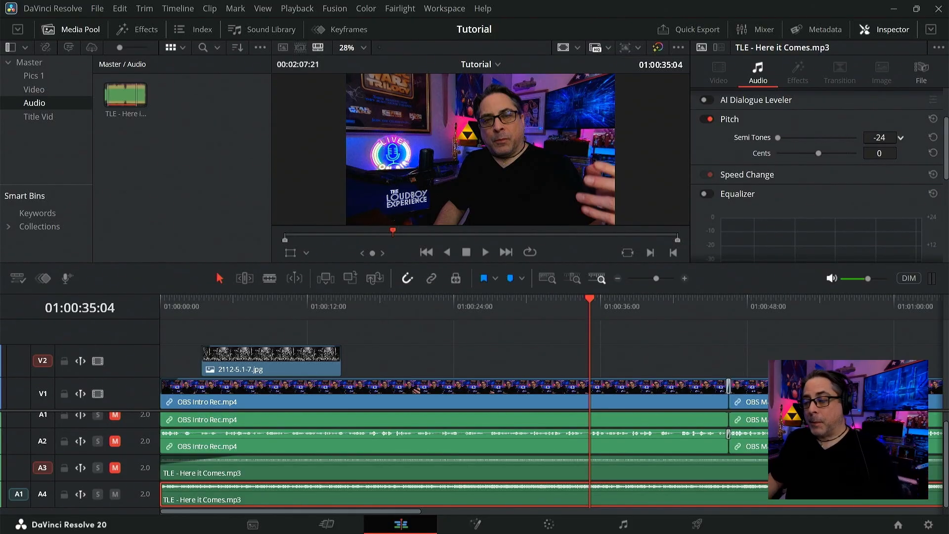
click(933, 139)
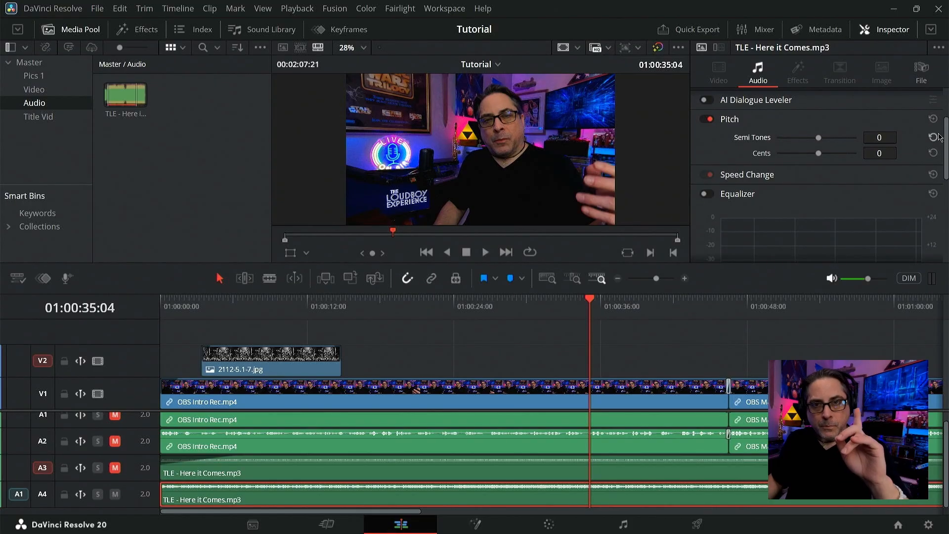
Mute the A4 music track and unmute the voice tracks A2 and A1.
drag(946, 131, 946, 159)
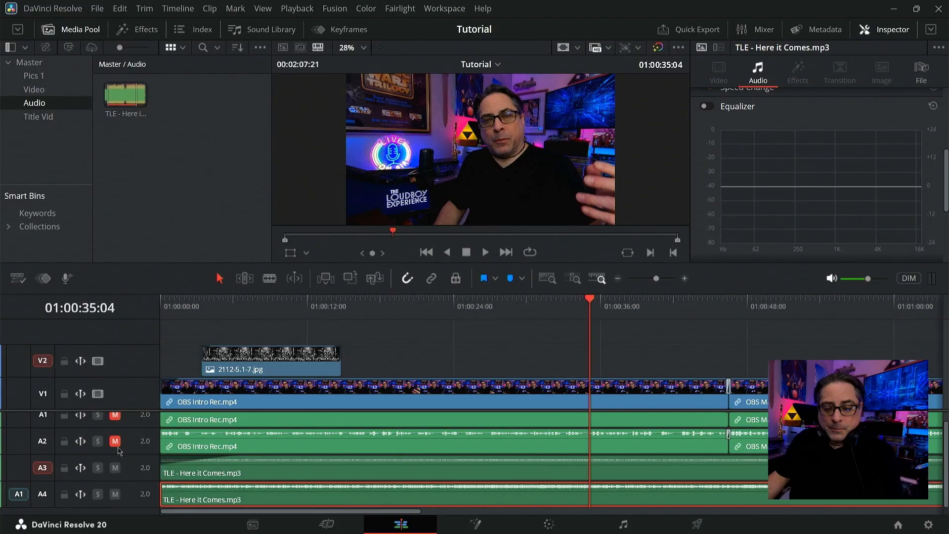
click(115, 494)
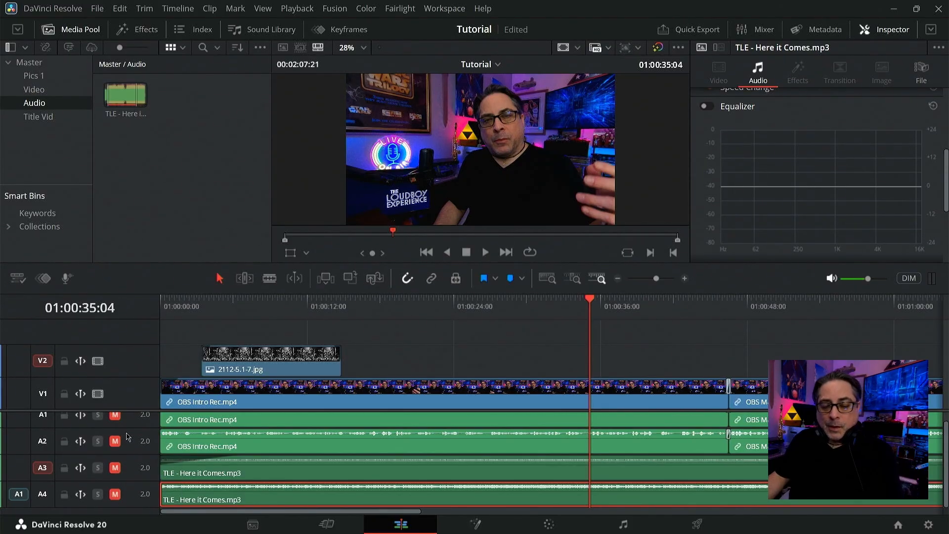
scroll(944, 439, up, 1)
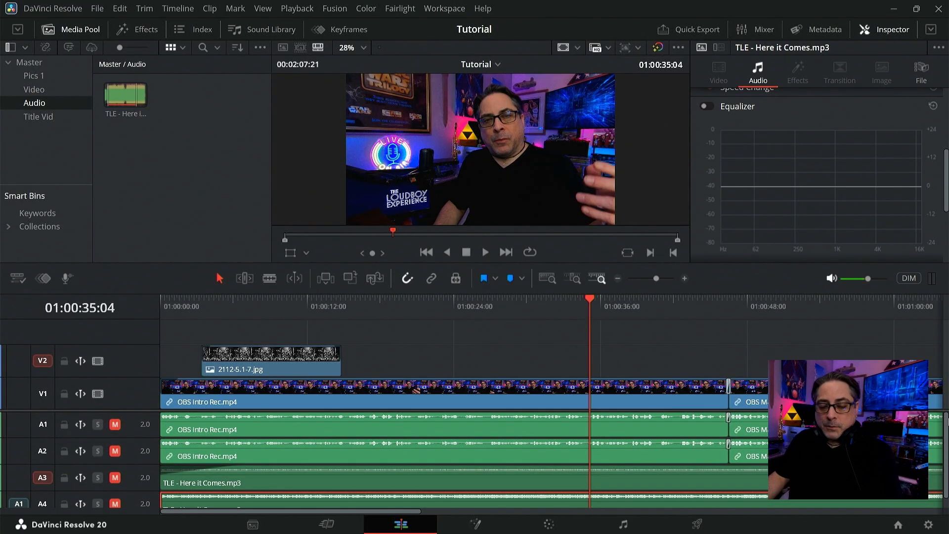
click(115, 451)
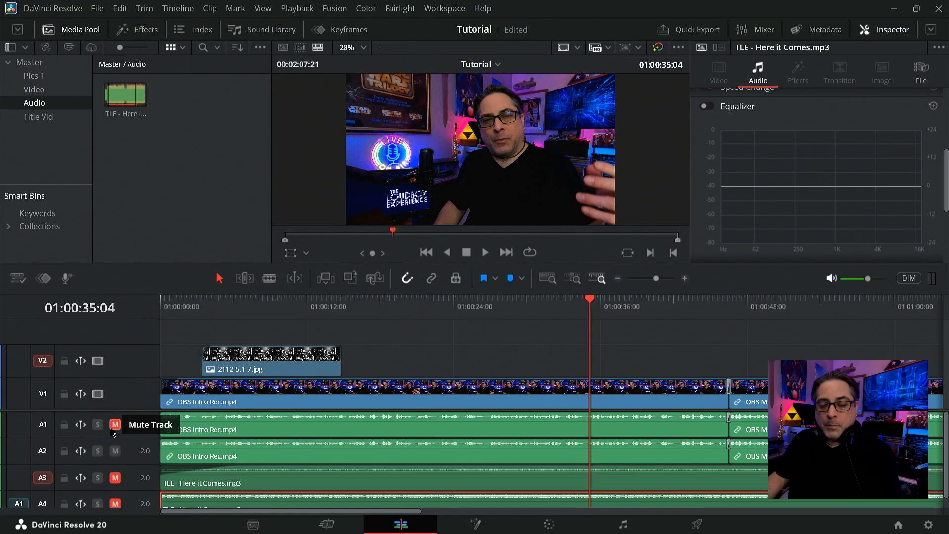
click(115, 424)
Play the unmuted voice tracks from 01:00:21:03, stopping at 01:00:22:22.
click(421, 303)
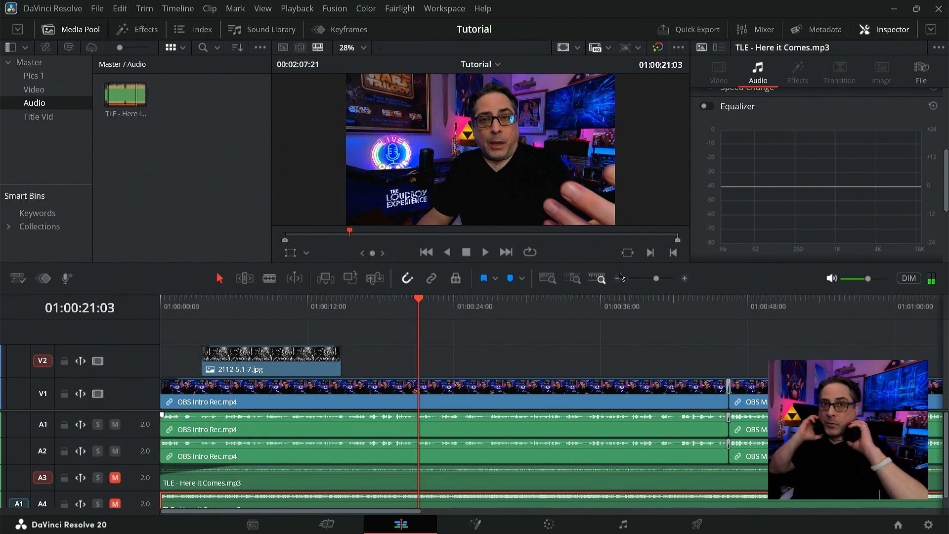
key(space)
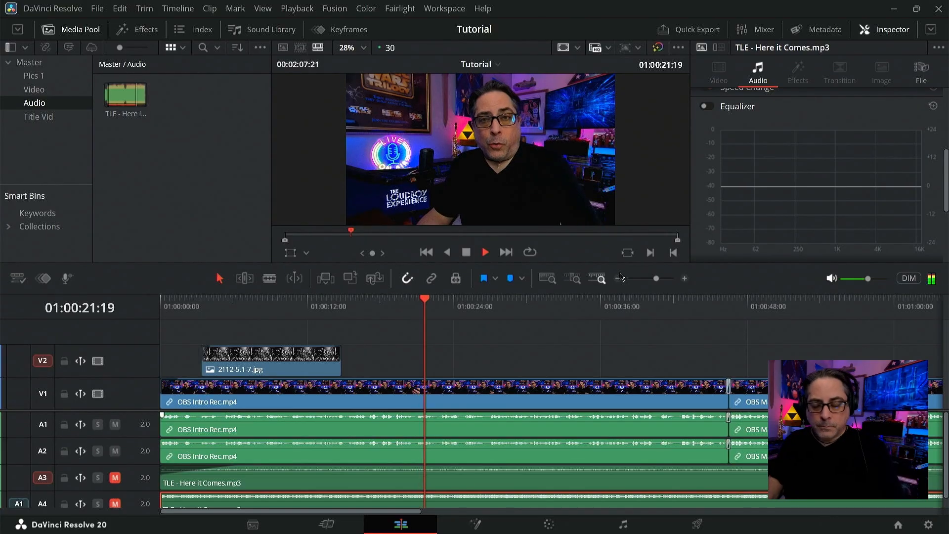
key(space)
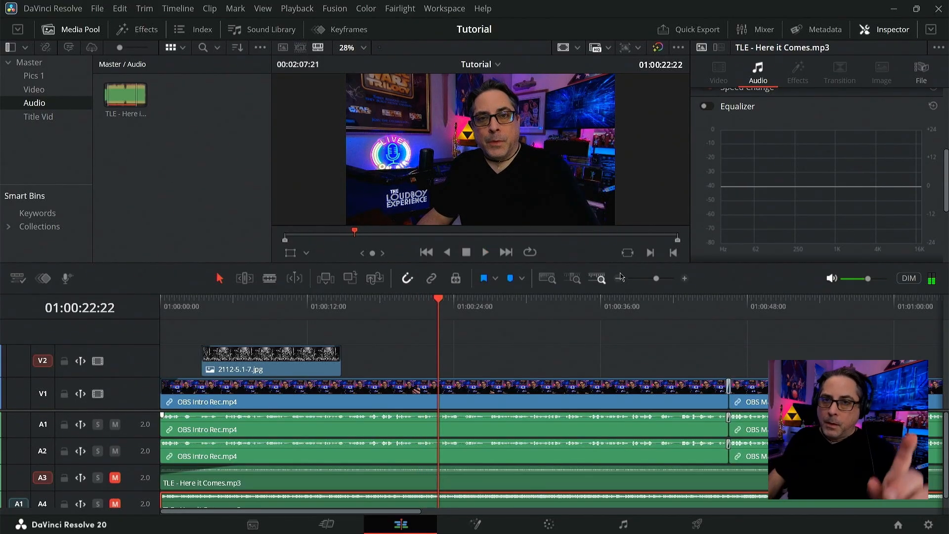
Enable the Equalizer on the A4 music clip, try cutting band 4 near 1K during playback, and undo the cut.
click(710, 106)
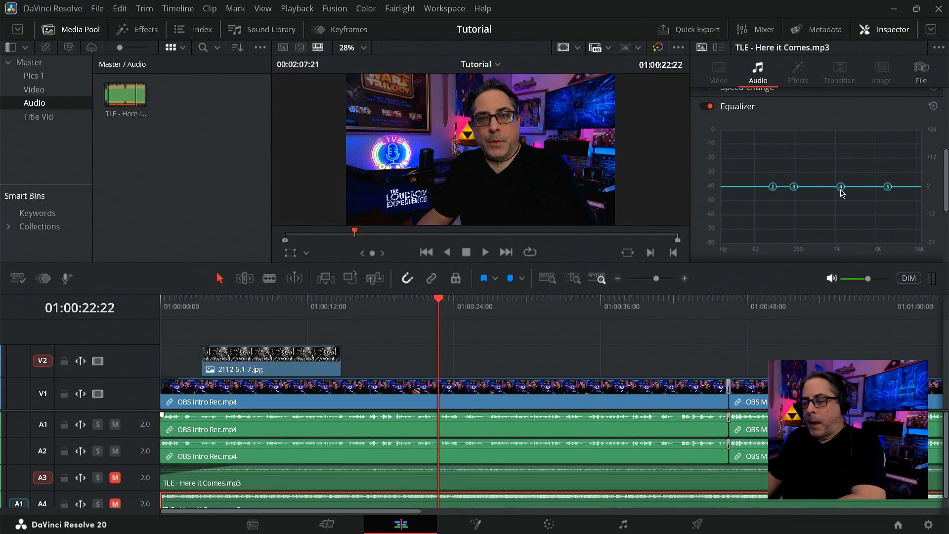
drag(840, 187, 840, 216)
key(space)
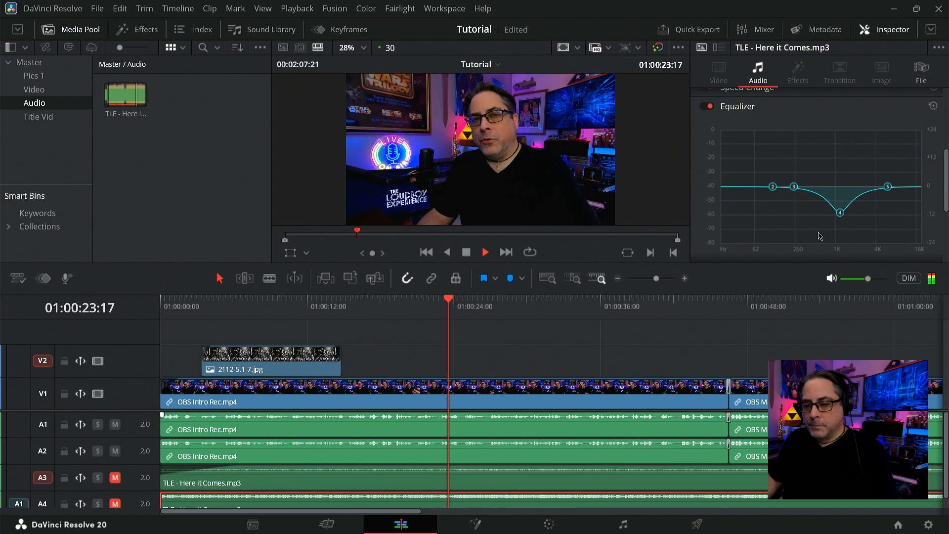
key(space)
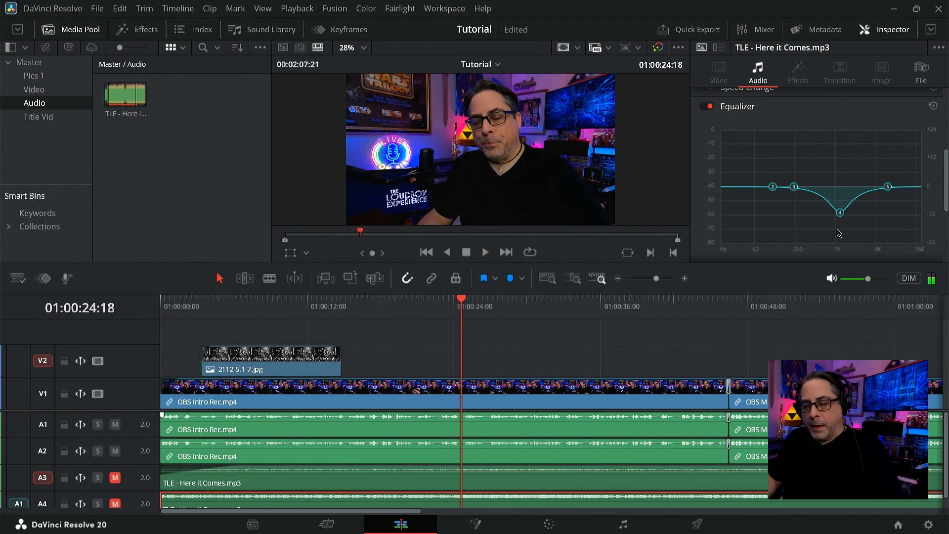
key(ctrl+z)
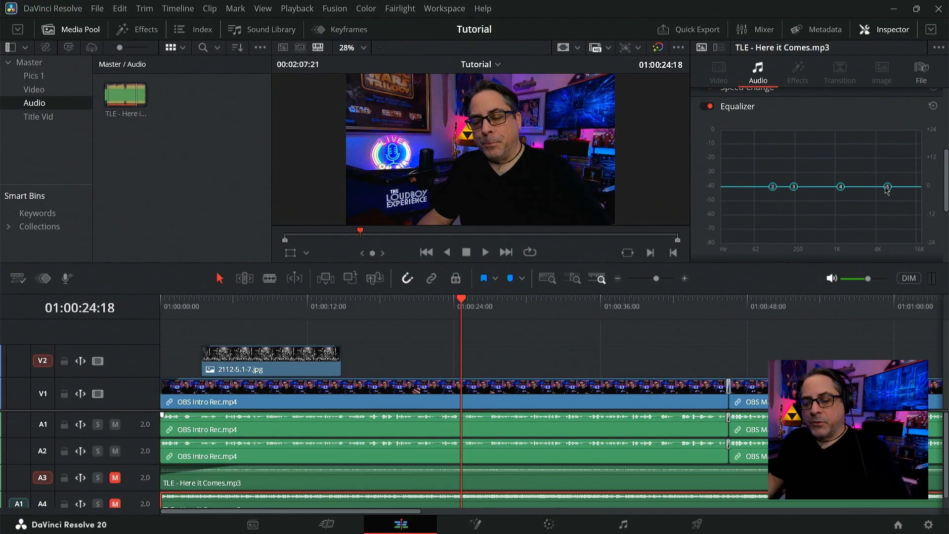
Play the voice tracks, try a strong boost of the A4 clip's equalizer band 4 near 1K, replay, and undo the boost.
click(435, 312)
key(space)
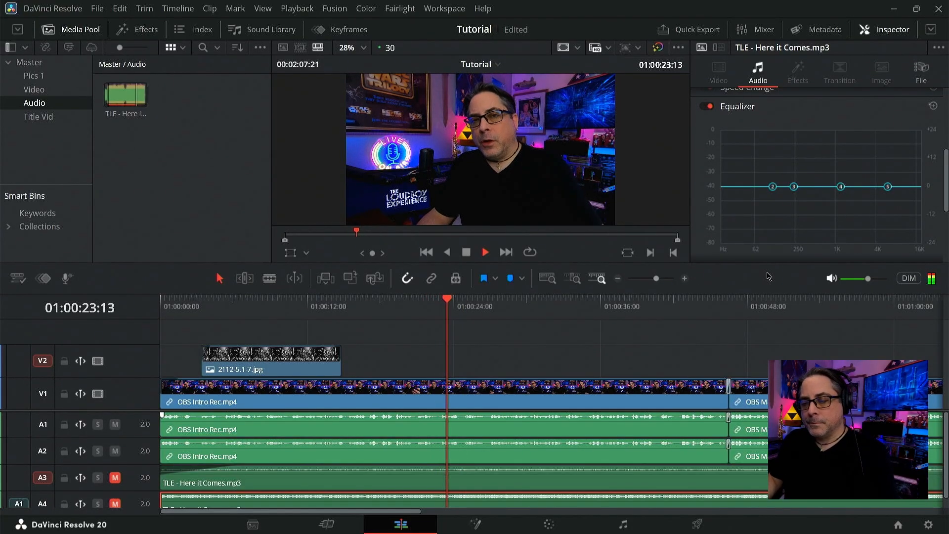
key(space)
drag(840, 187, 837, 142)
key(space)
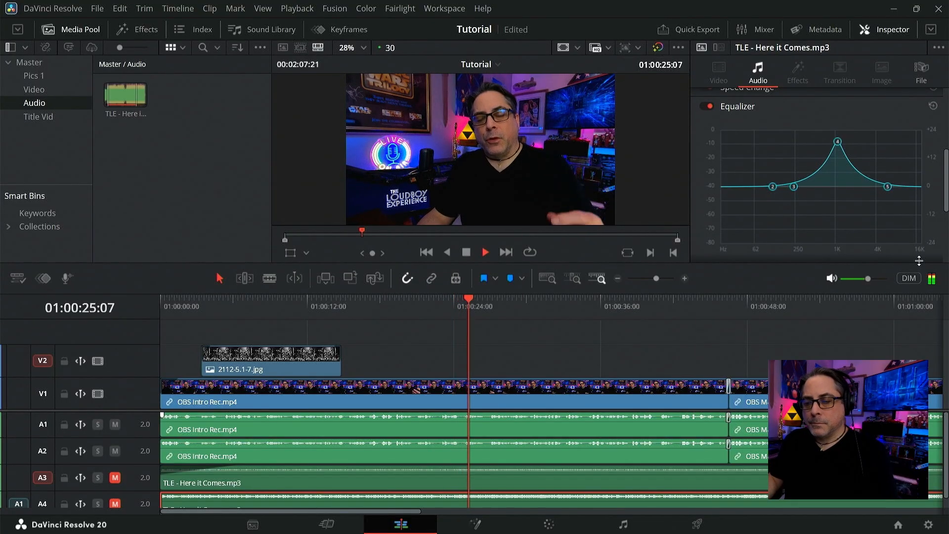
key(space)
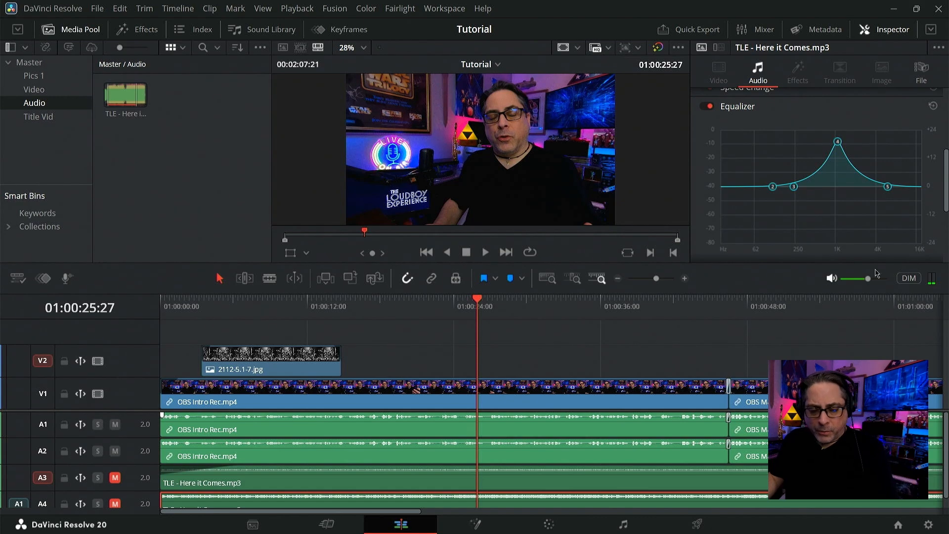
key(ctrl+z)
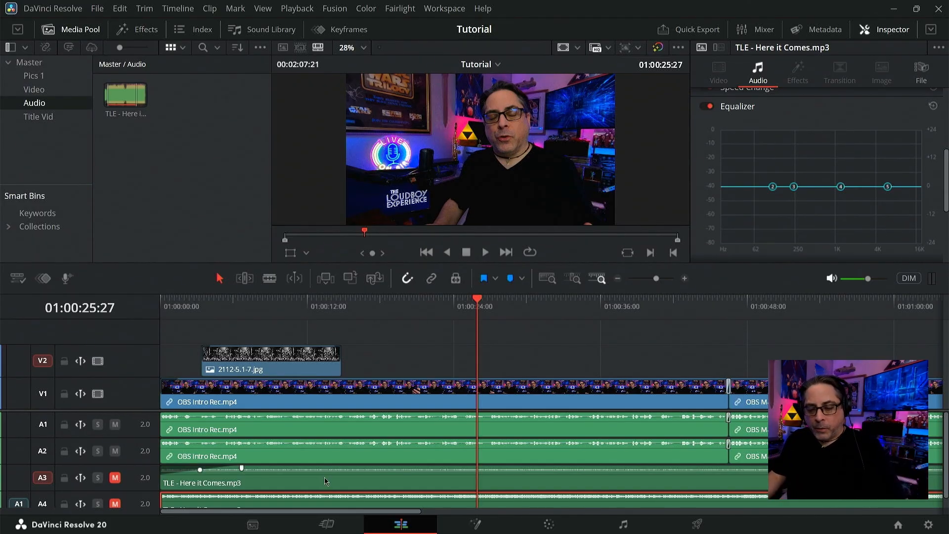
Enable the Equalizer on the first OBS Intro Rec.mp4 voice clips on tracks A1 and A2, keeping both selected.
click(358, 413)
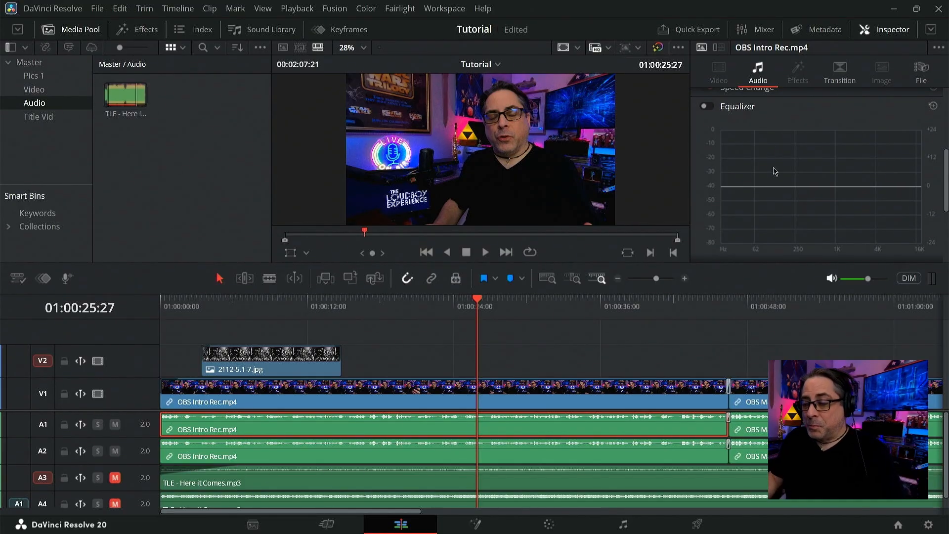
click(708, 108)
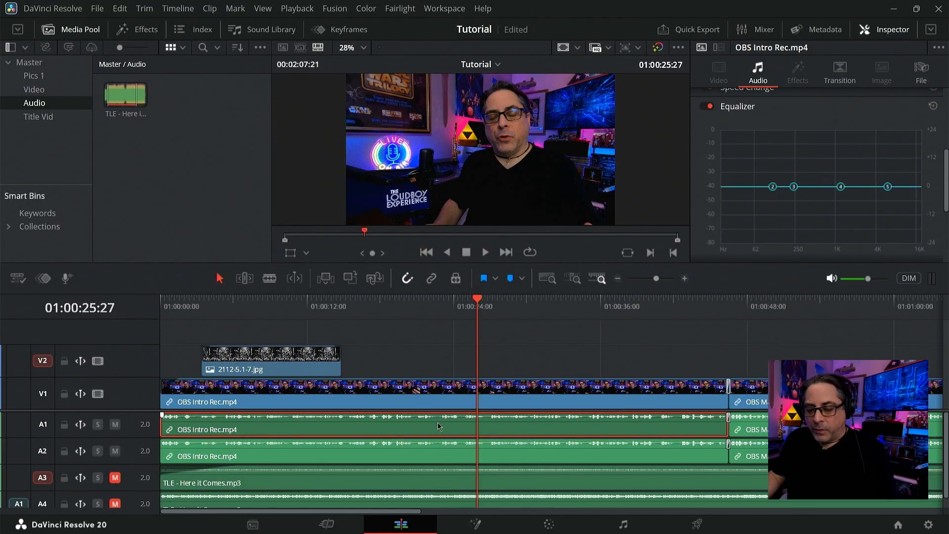
ctrl+click(423, 460)
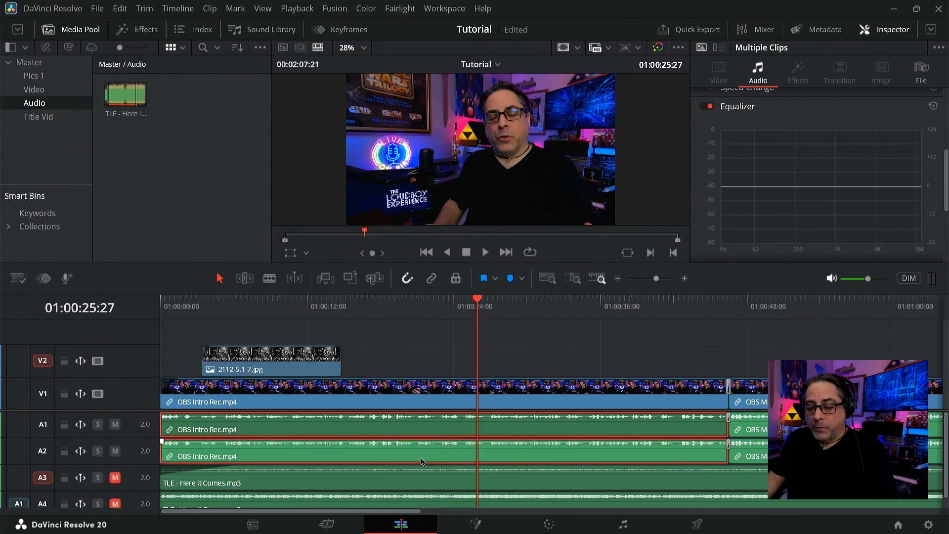
click(710, 107)
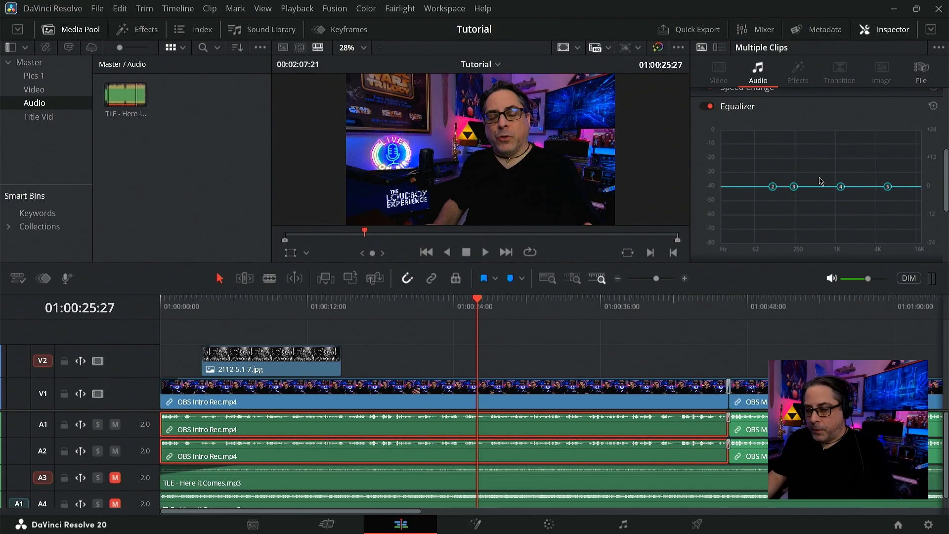
Try cutting and boosting equalizer band 4 near 1K on both voice clips during playback, then reset the equalizer and stop playback.
drag(840, 187, 842, 219)
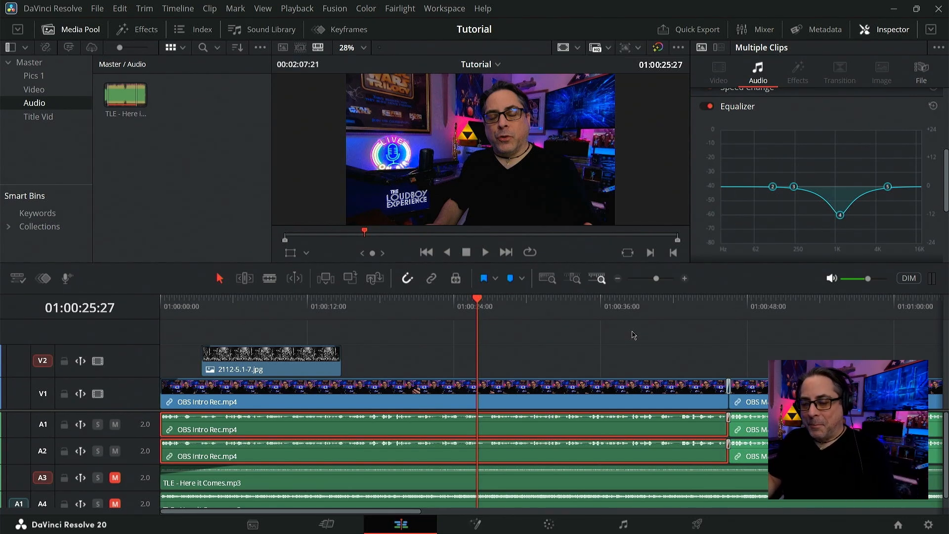
key(space)
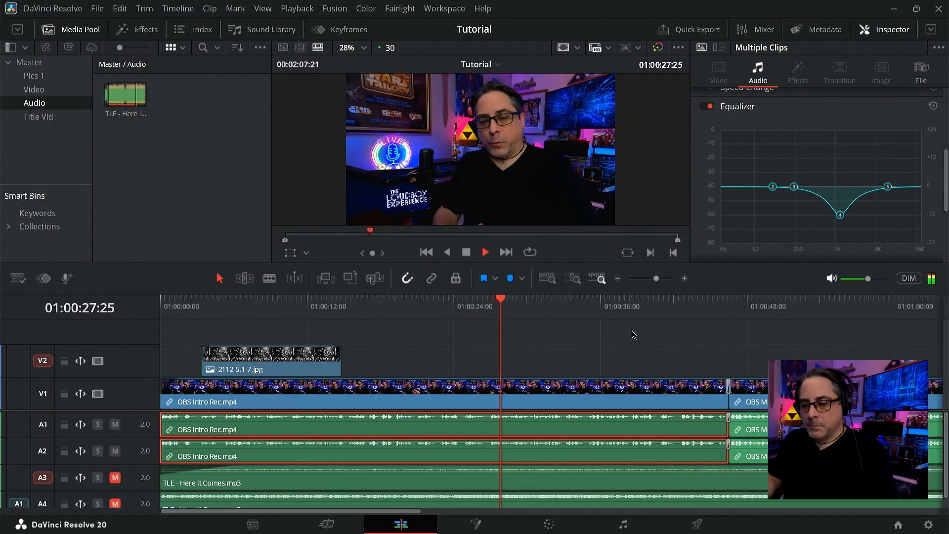
drag(840, 214, 839, 144)
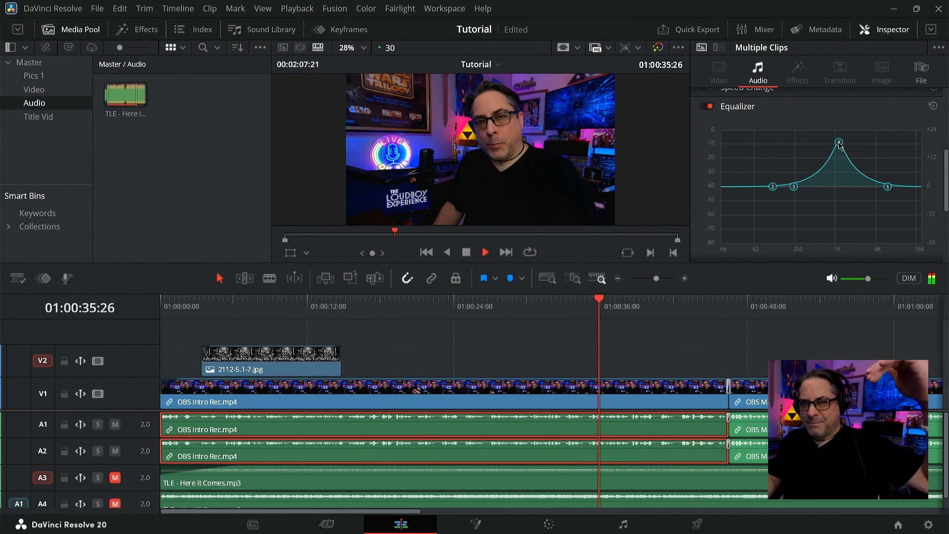
drag(838, 143, 842, 204)
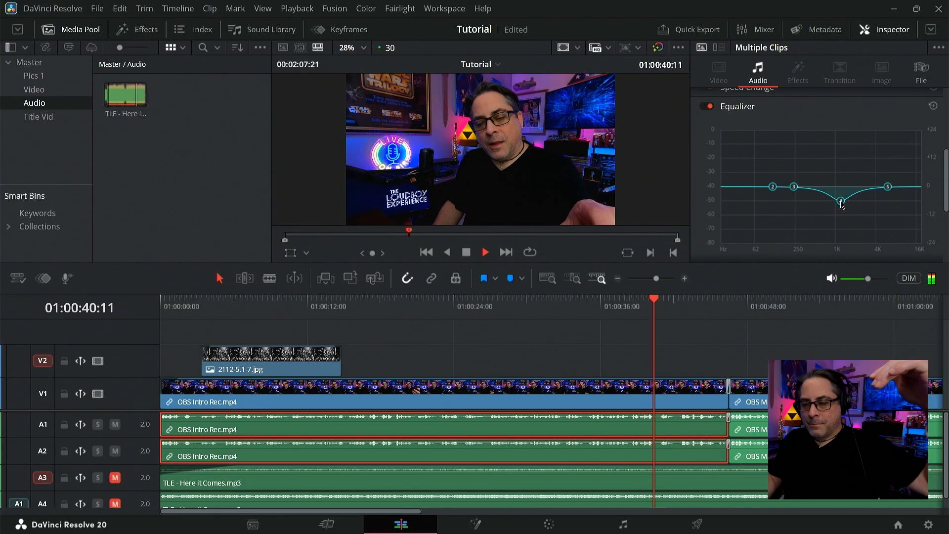
click(933, 105)
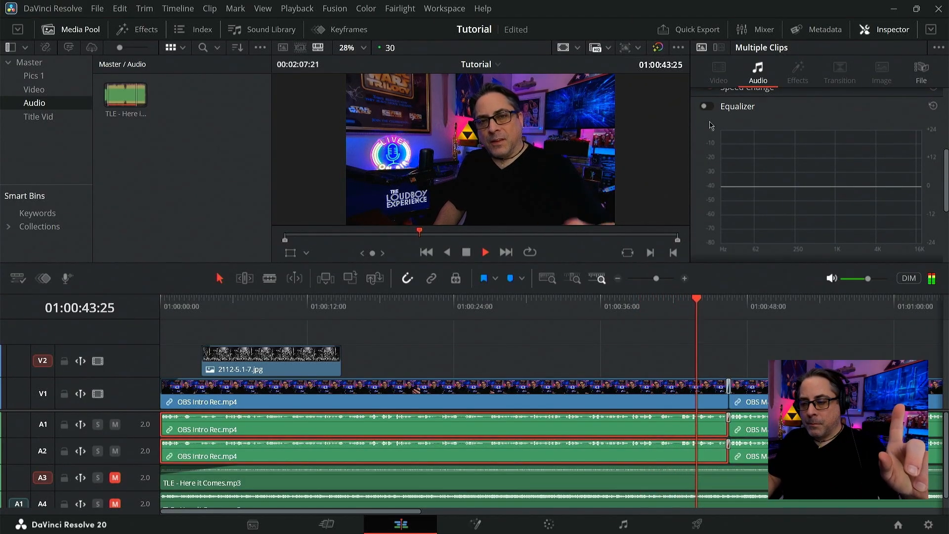
key(space)
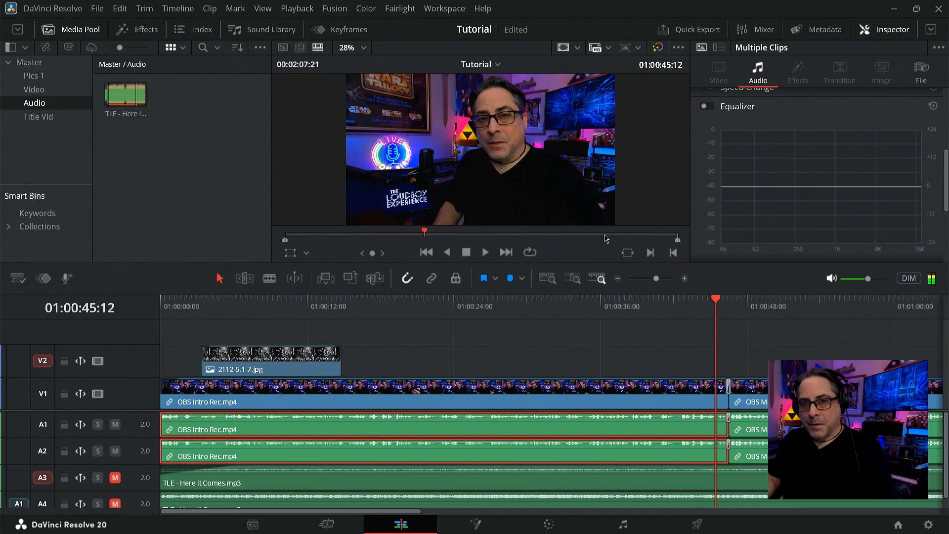
Play from about 01:00:20, re-enable the Equalizer on both voice clips, try a strong band 4 boost near 1K, and switch the equalizer off.
click(411, 302)
key(space)
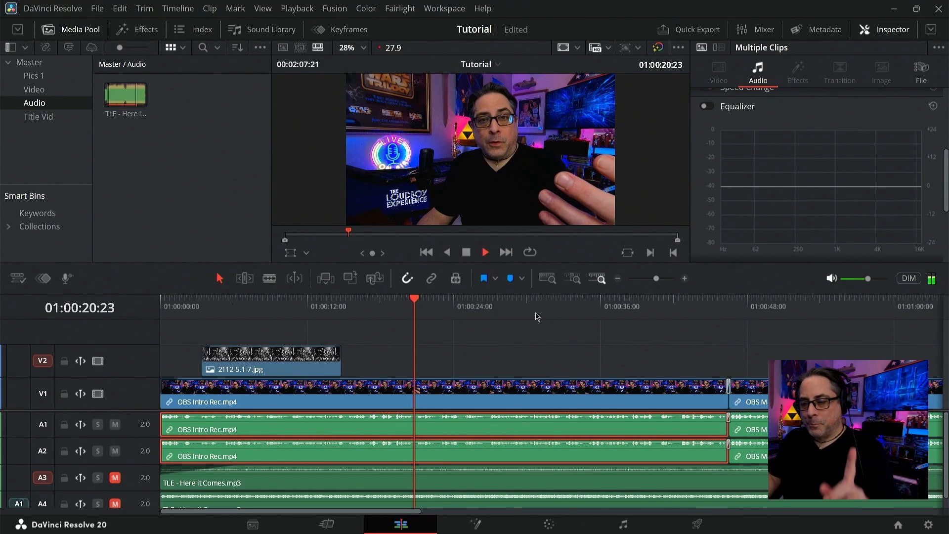
click(707, 106)
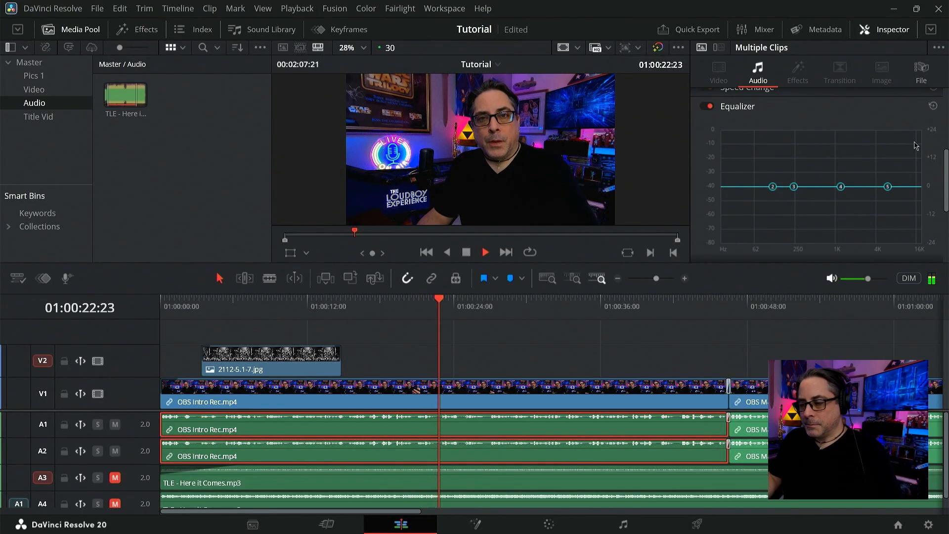
drag(840, 187, 838, 139)
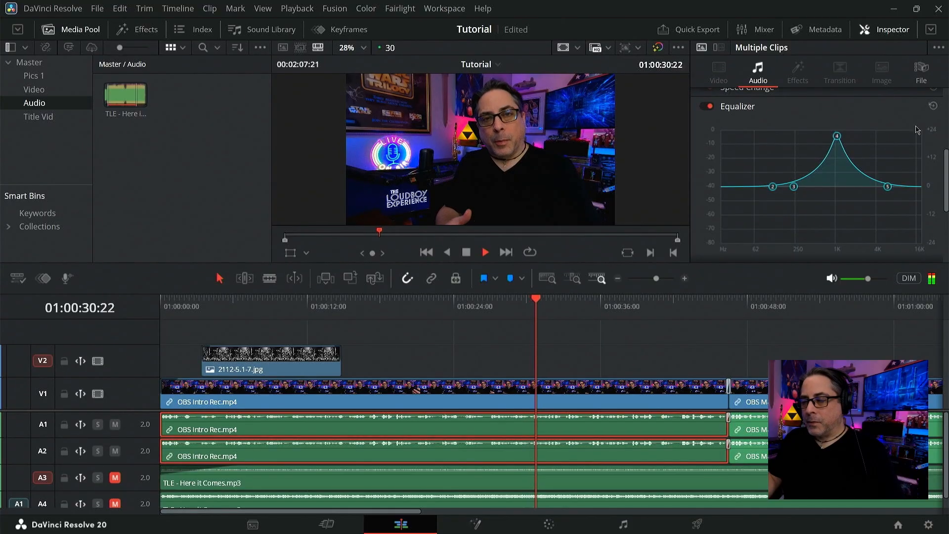
click(707, 106)
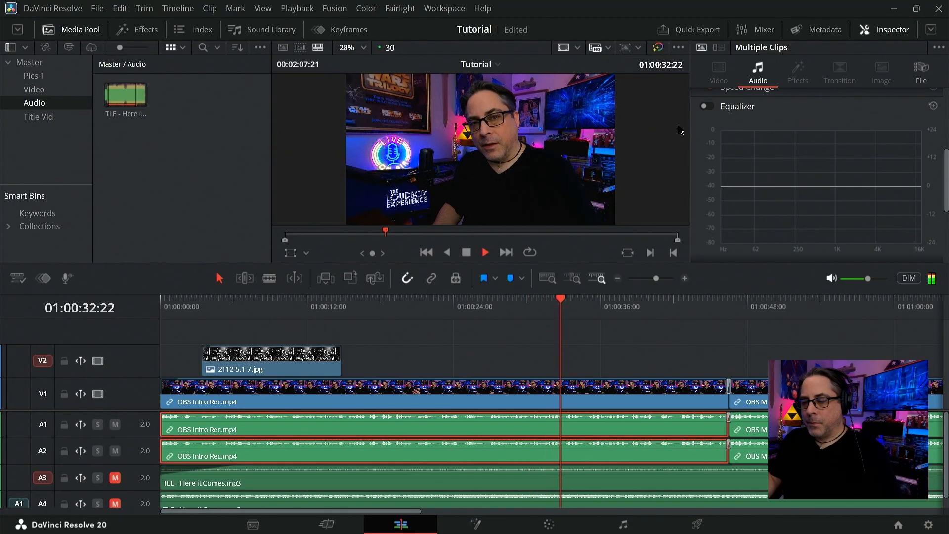
Enable the Equalizer on both voice clips, cut band 4 near 1K by about 12 dB, and stop playback at 01:00:38:19.
click(707, 106)
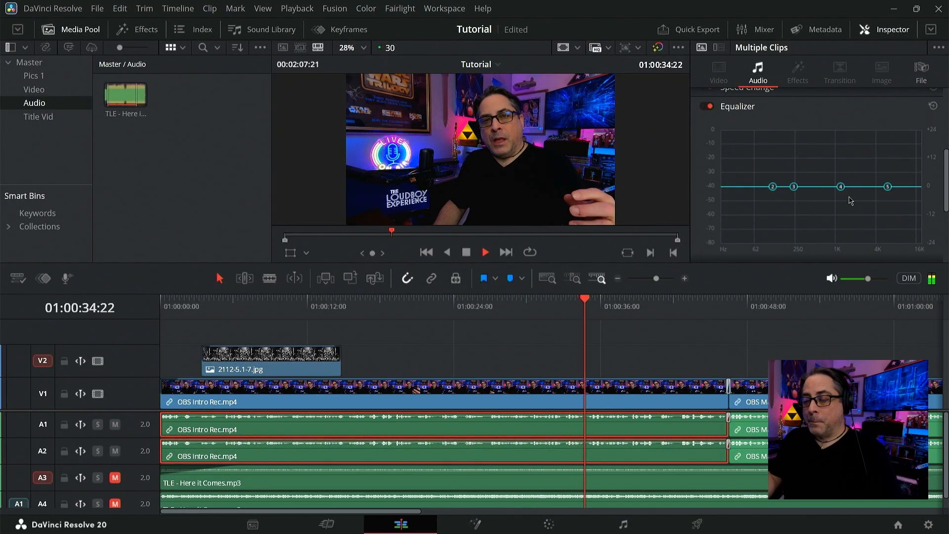
drag(840, 186, 838, 215)
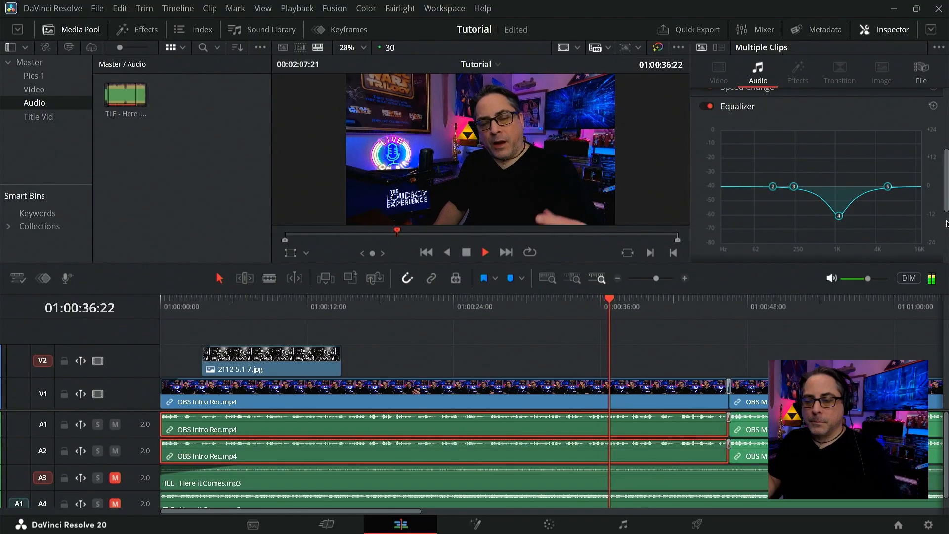
key(space)
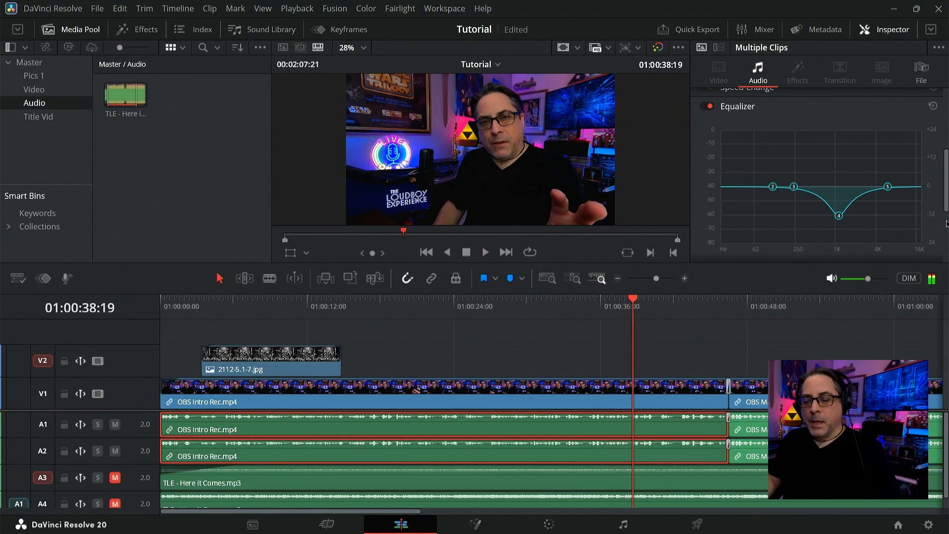